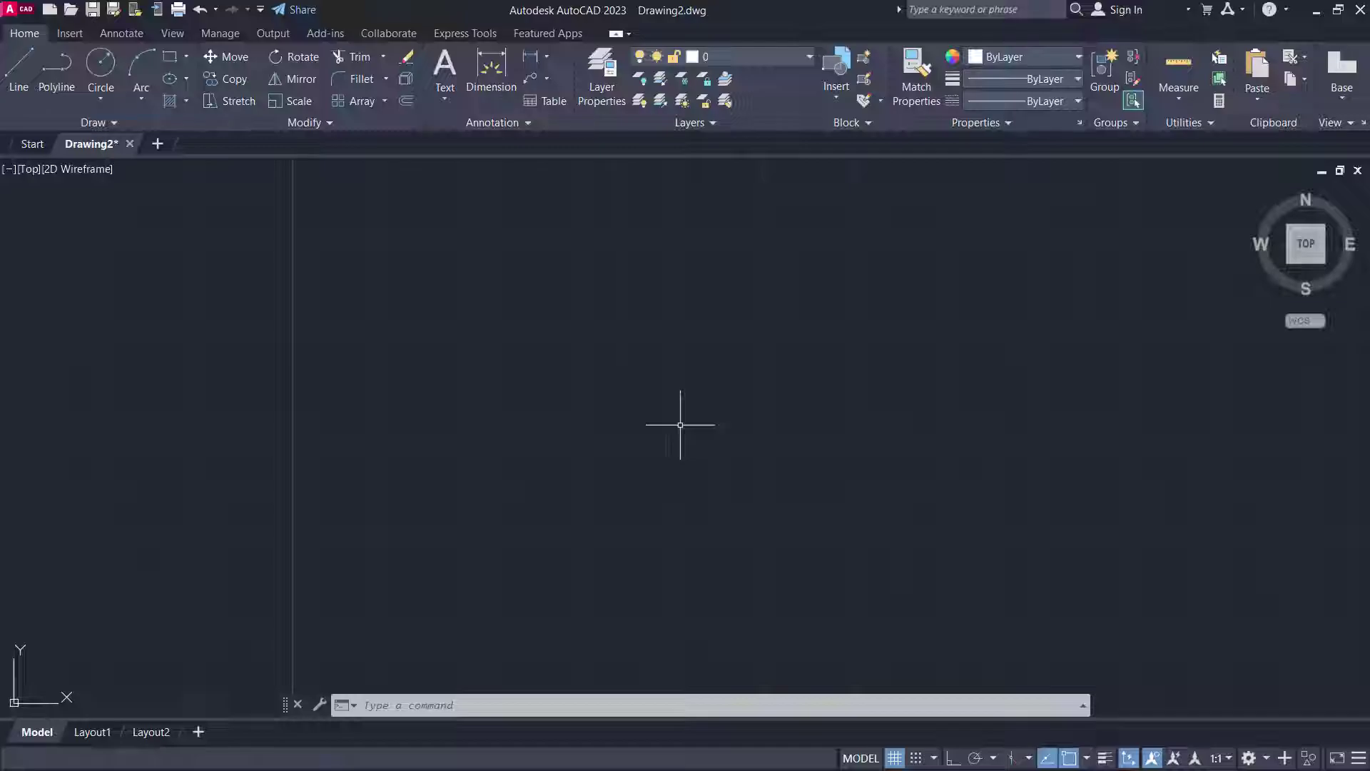
Draw a 100-unit line at 30° from a point near the drawing's centre using dynamic input.
text(l)
key(Return)
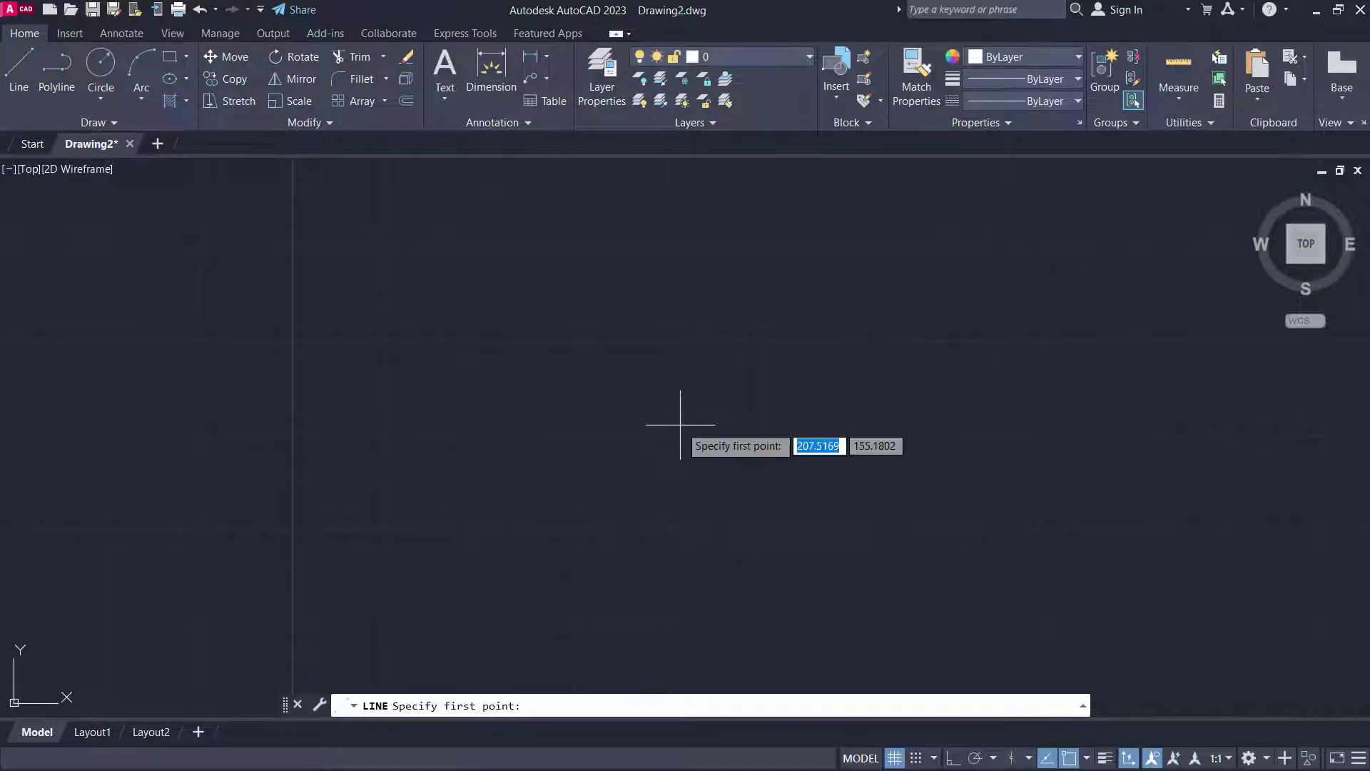
click(636, 450)
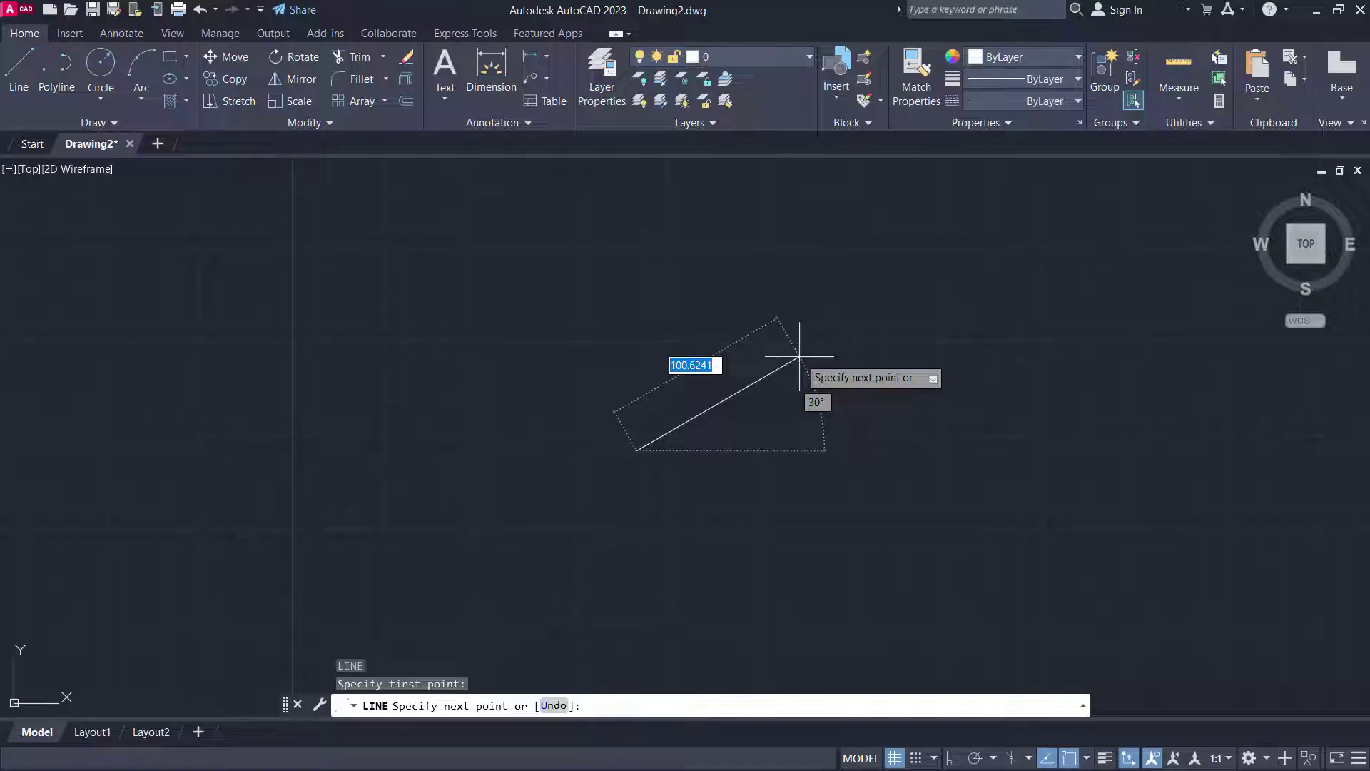
key(F12)
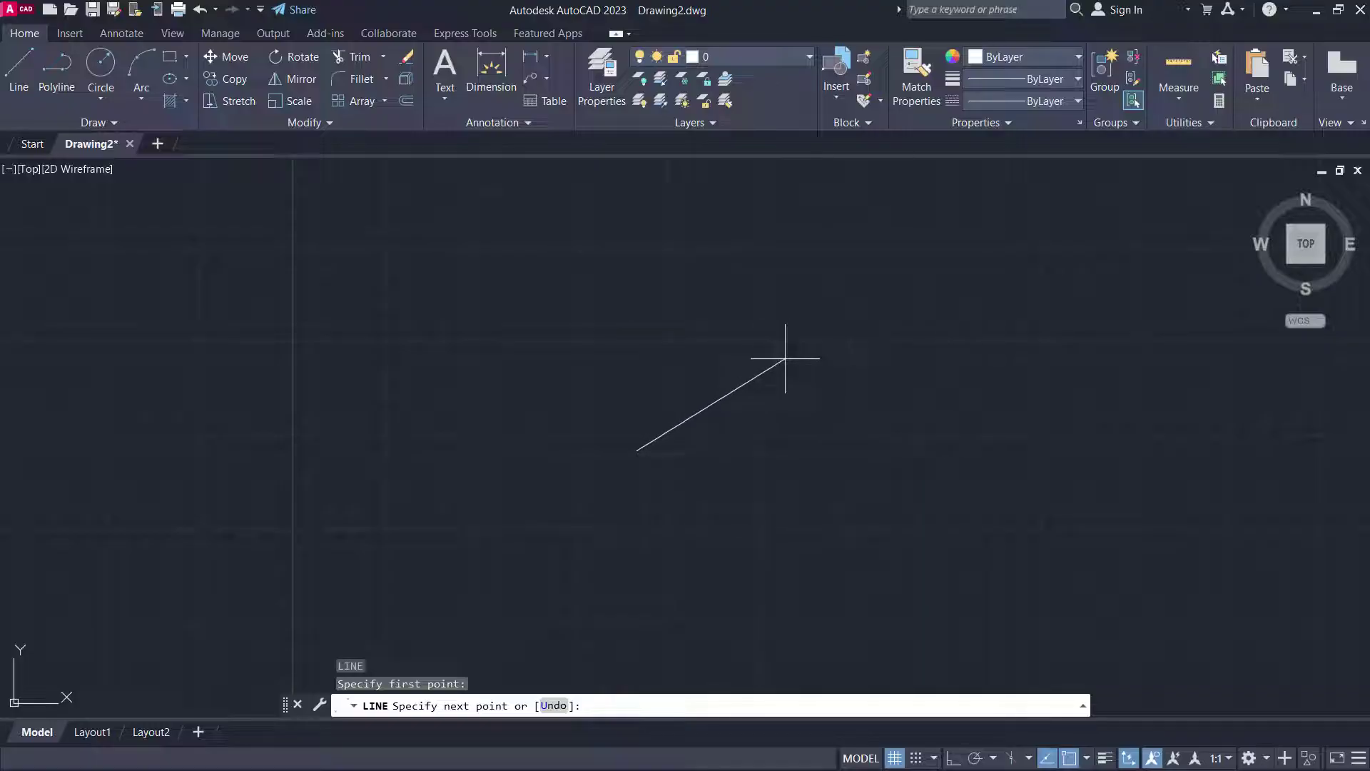
key(F12)
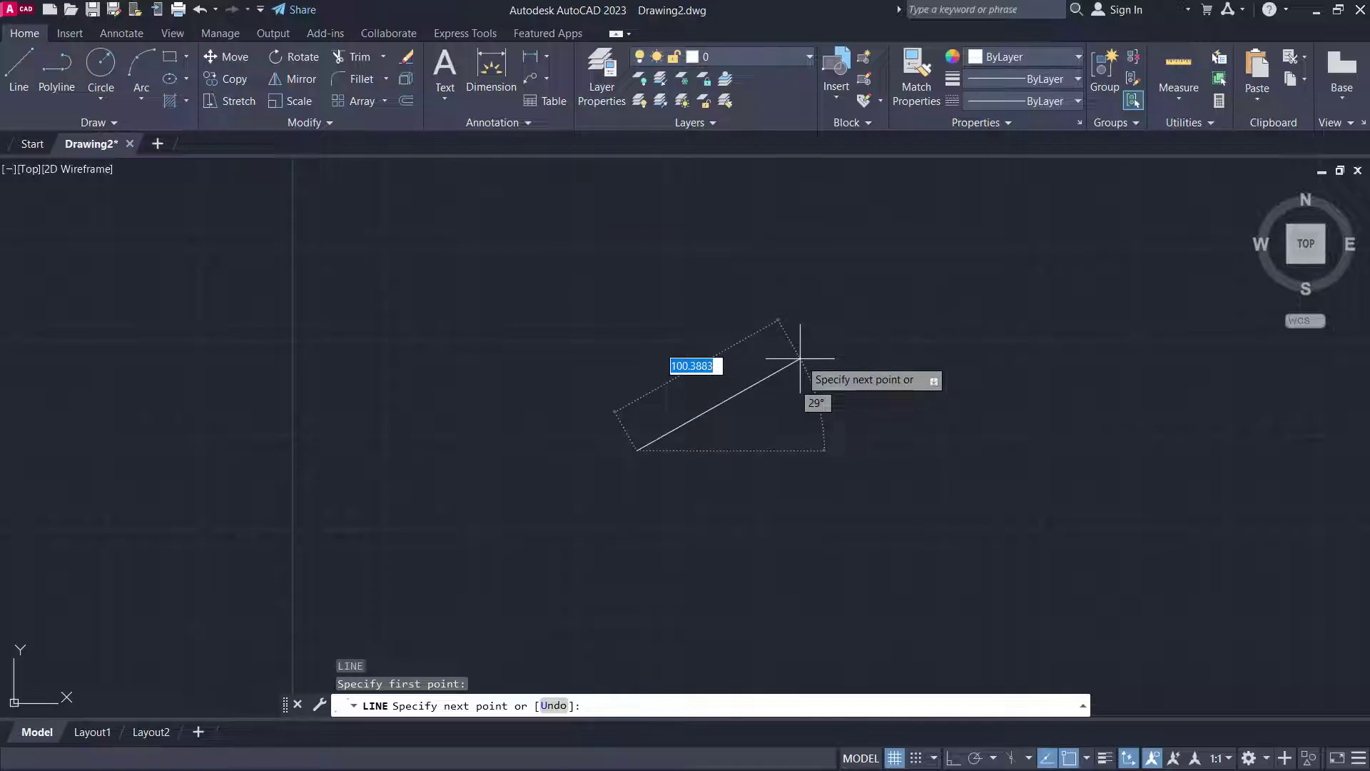
text(100)
key(Tab)
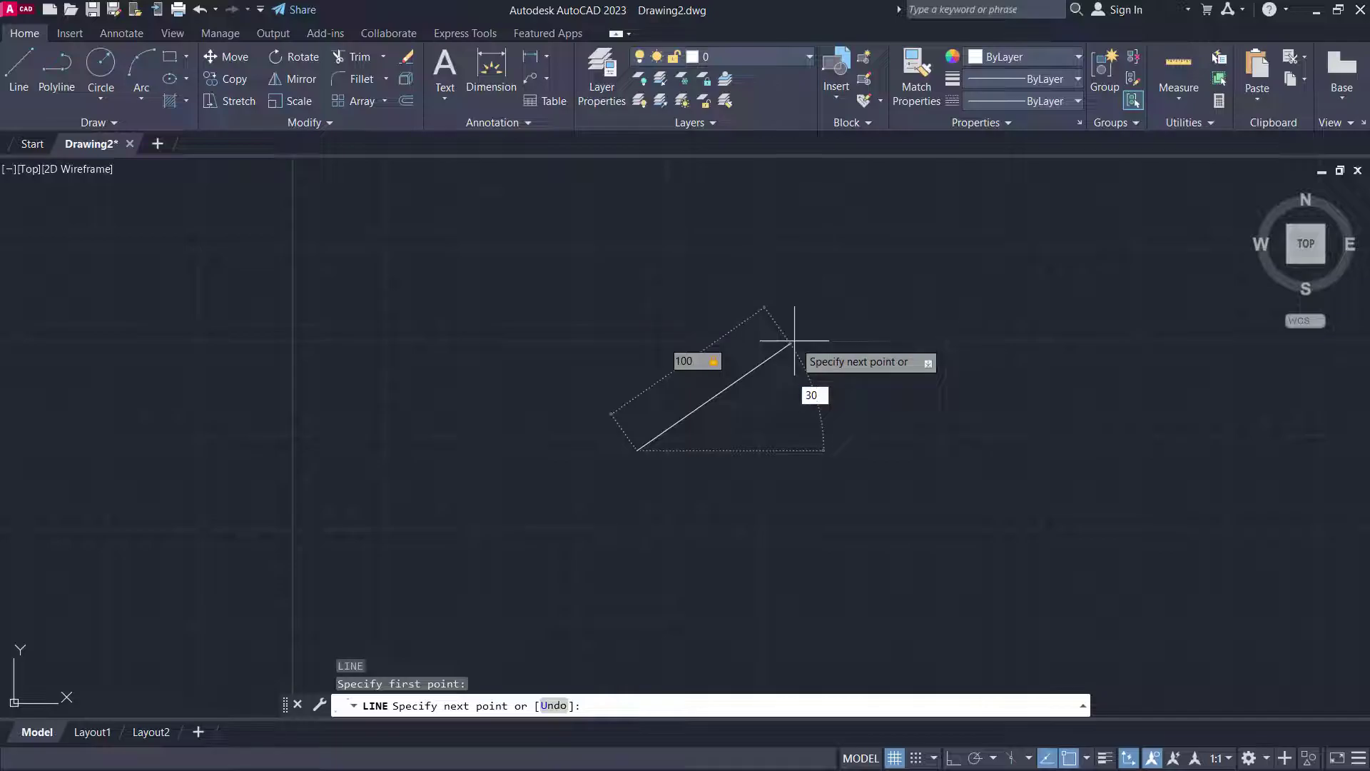
text(30)
key(Return)
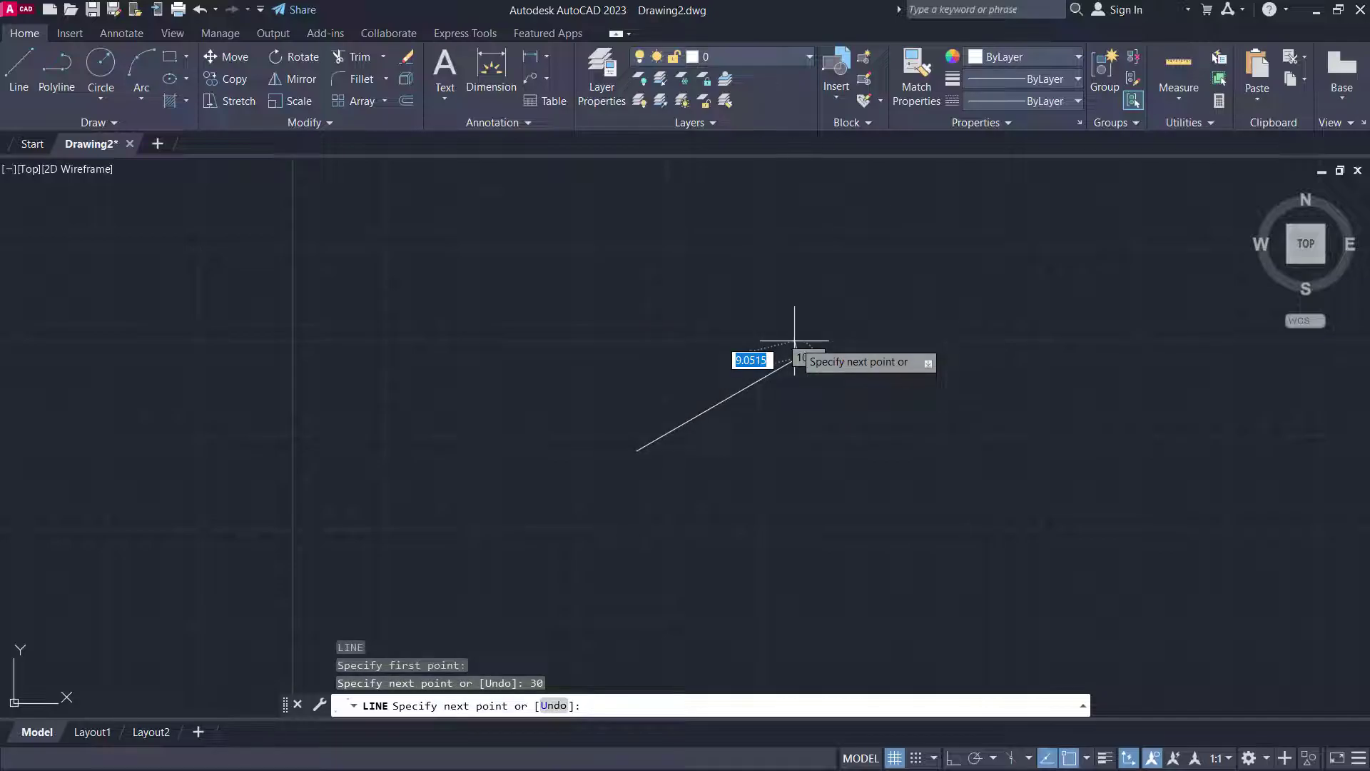
key(Return)
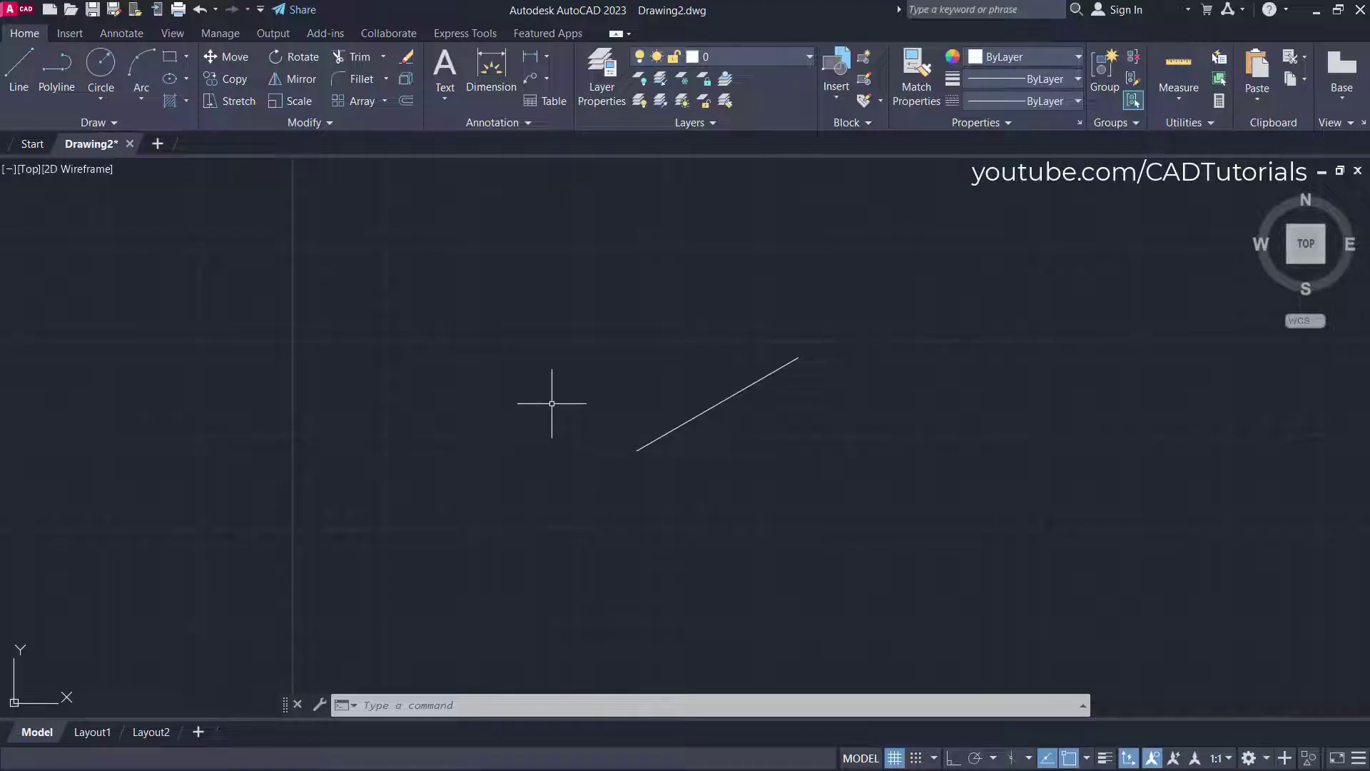
Draw a 100-unit line at 150° from the first line's lower endpoint.
text(l)
key(Return)
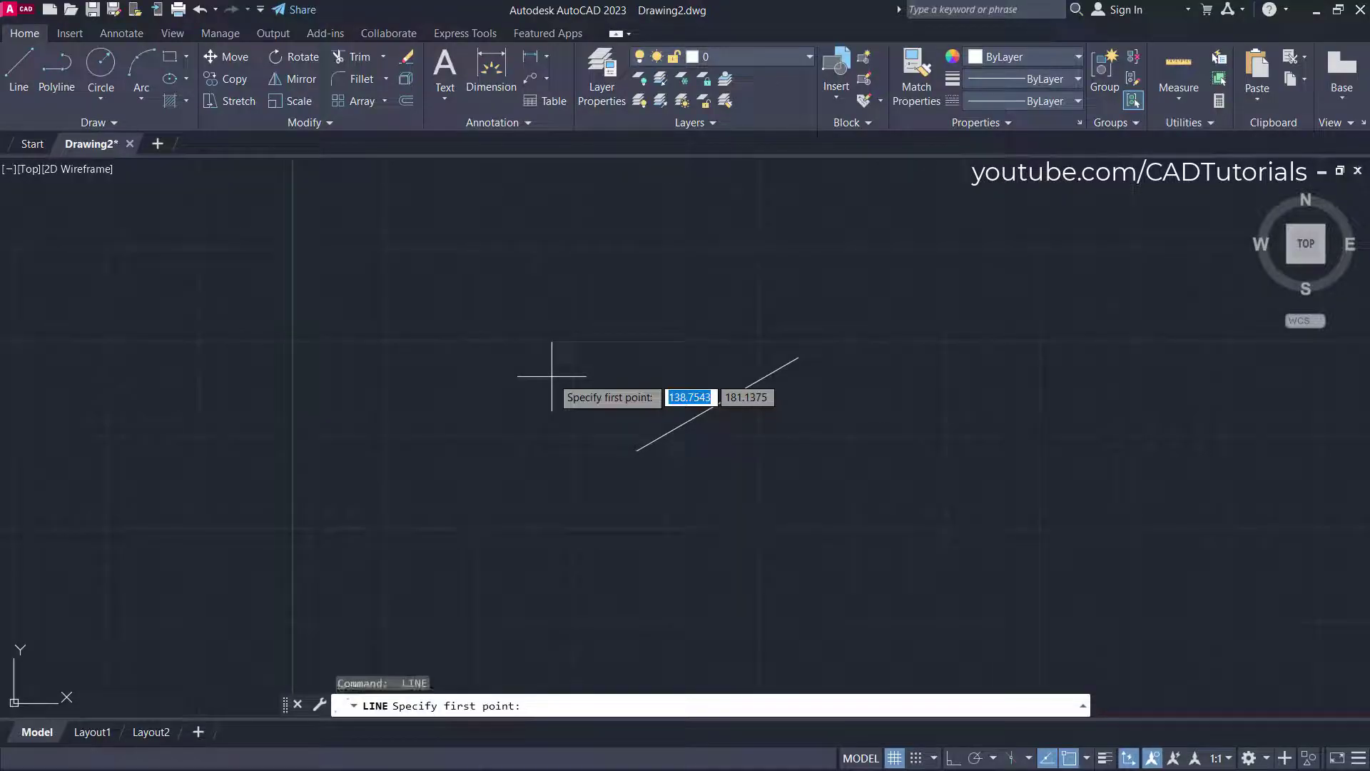
click(638, 451)
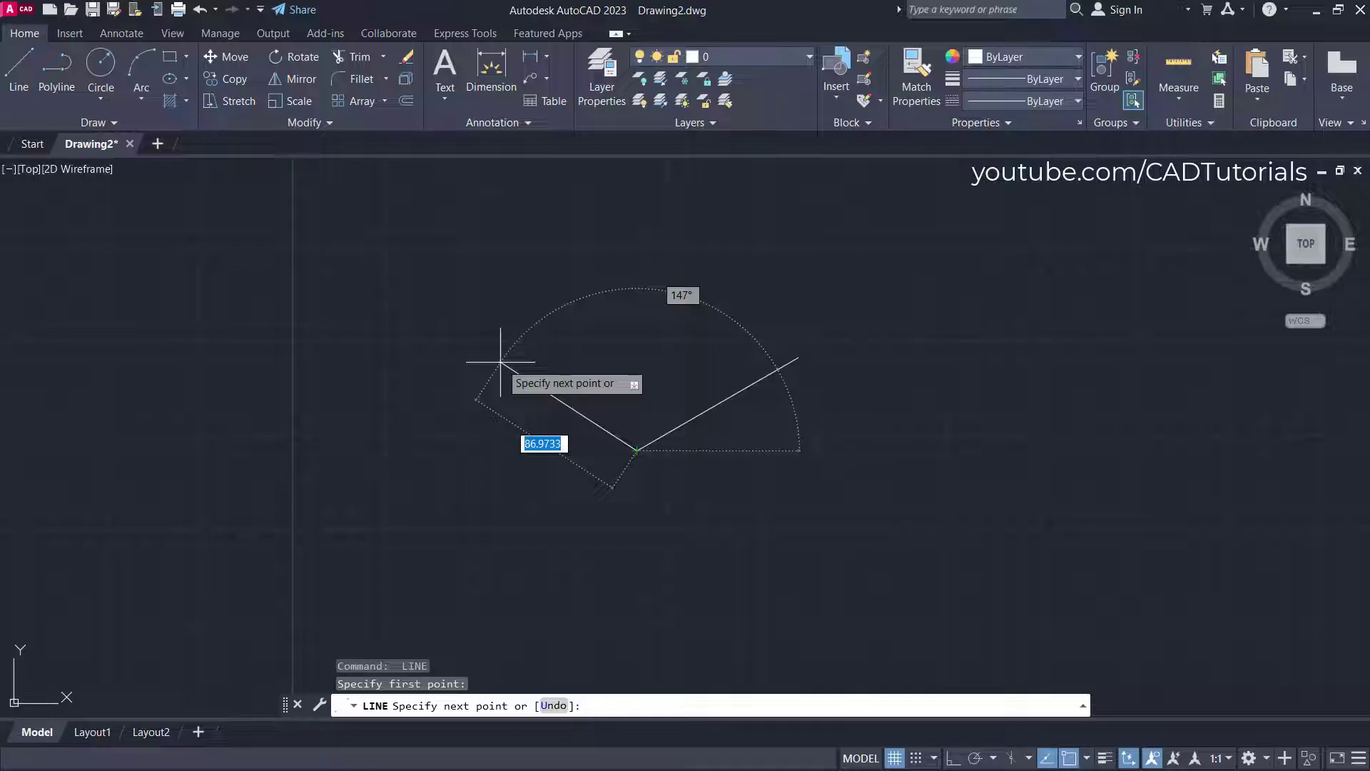
text(100)
key(Tab)
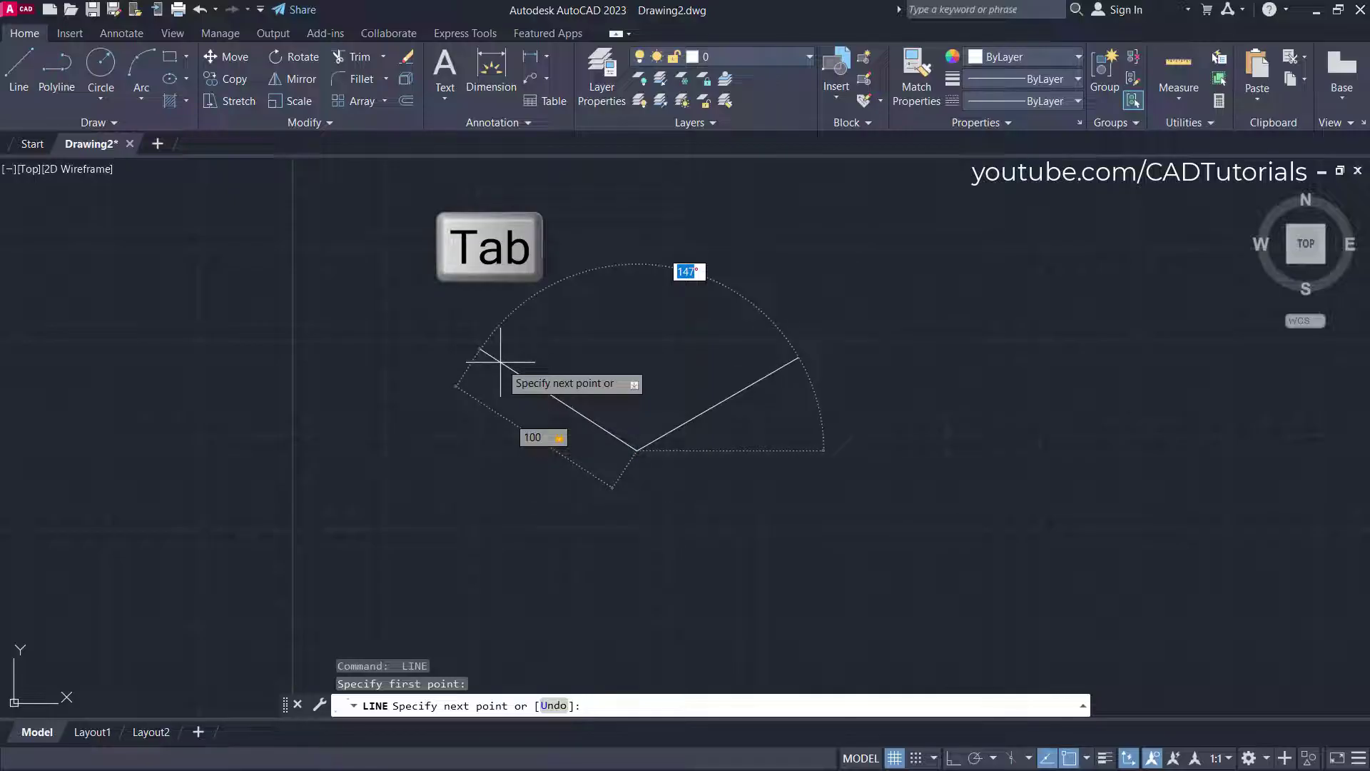
text(150)
key(Return)
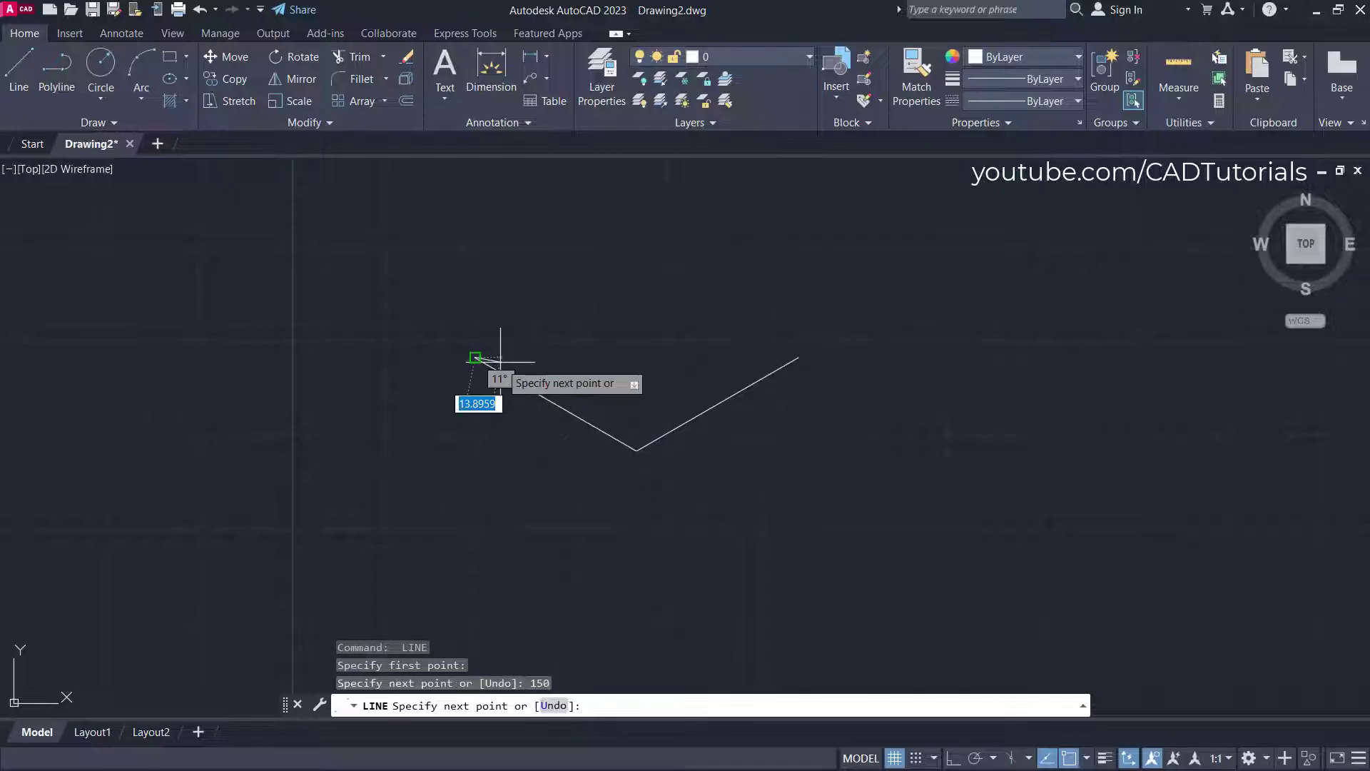
key(Return)
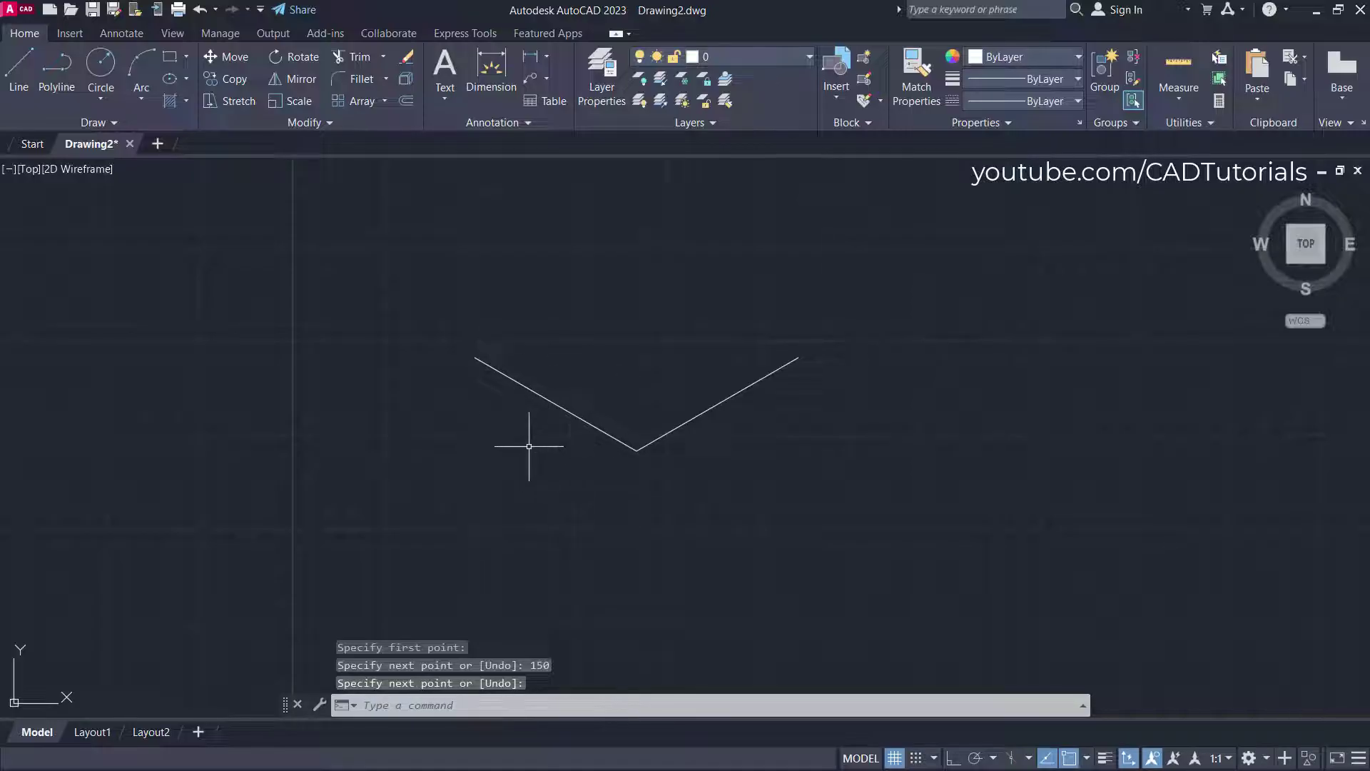
Draw a horizontal line running left from the shared vertex.
key(Return)
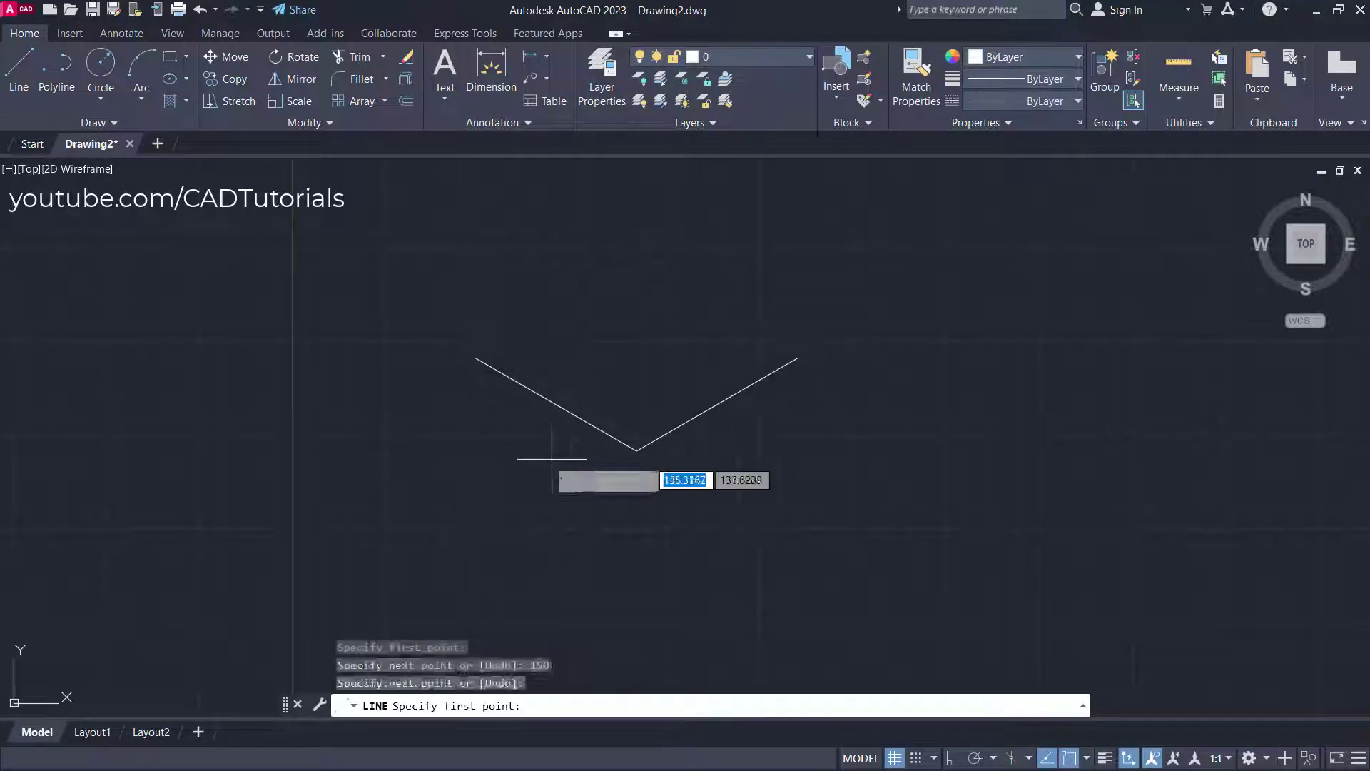
click(637, 451)
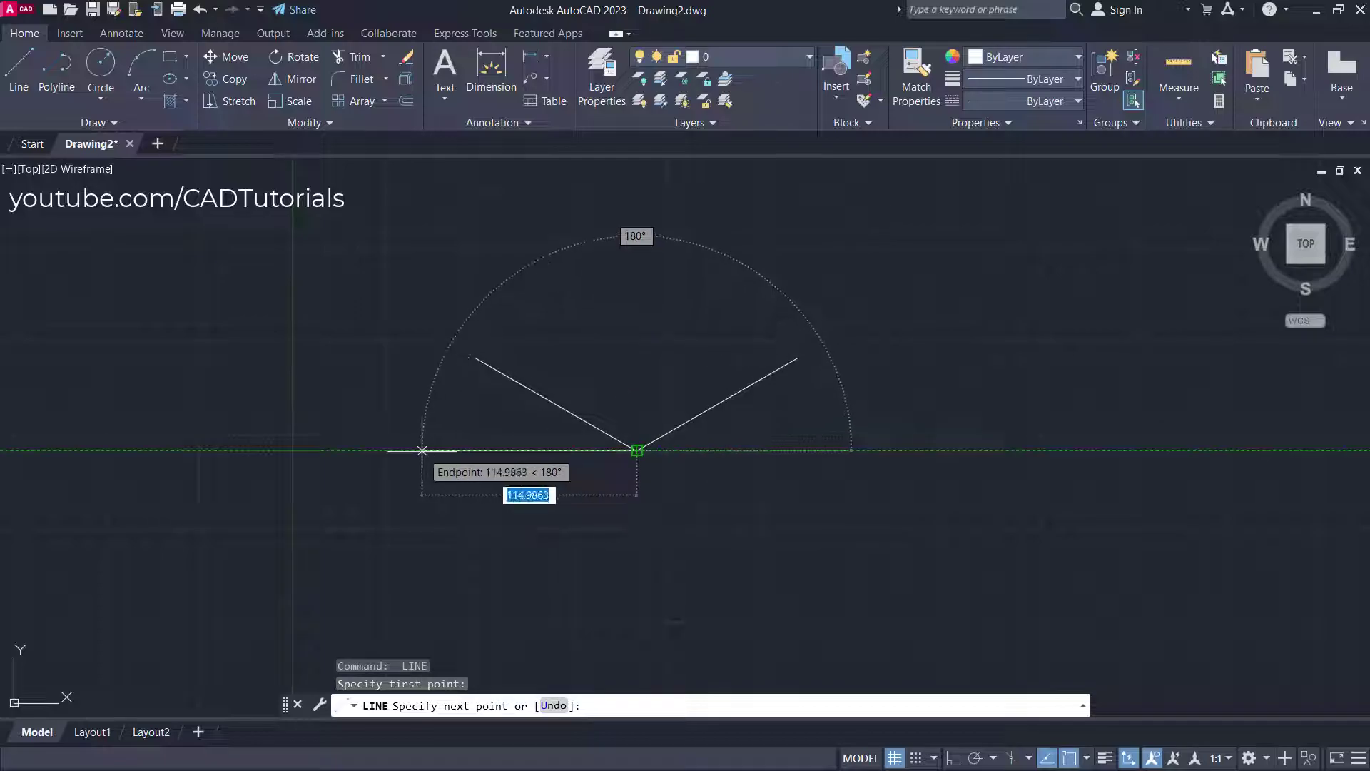
click(422, 450)
key(Return)
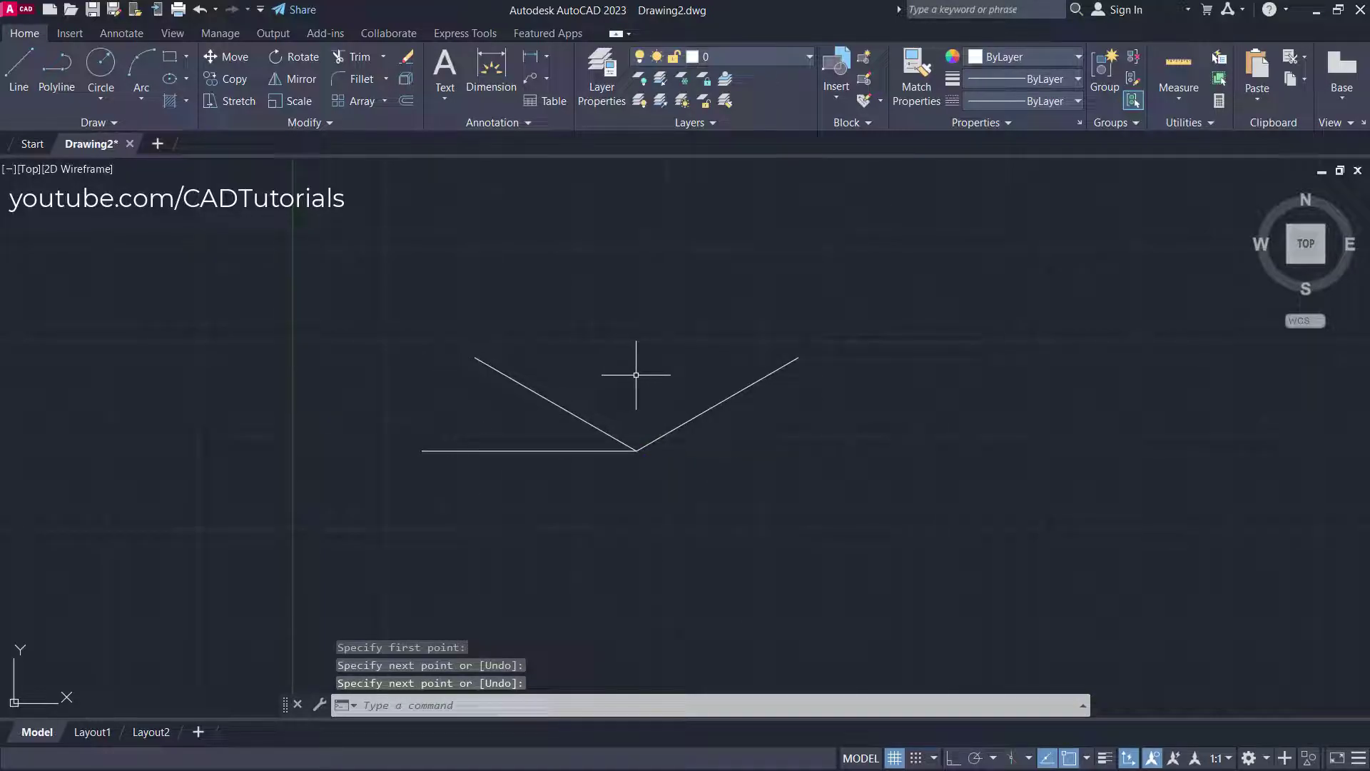
click(1178, 100)
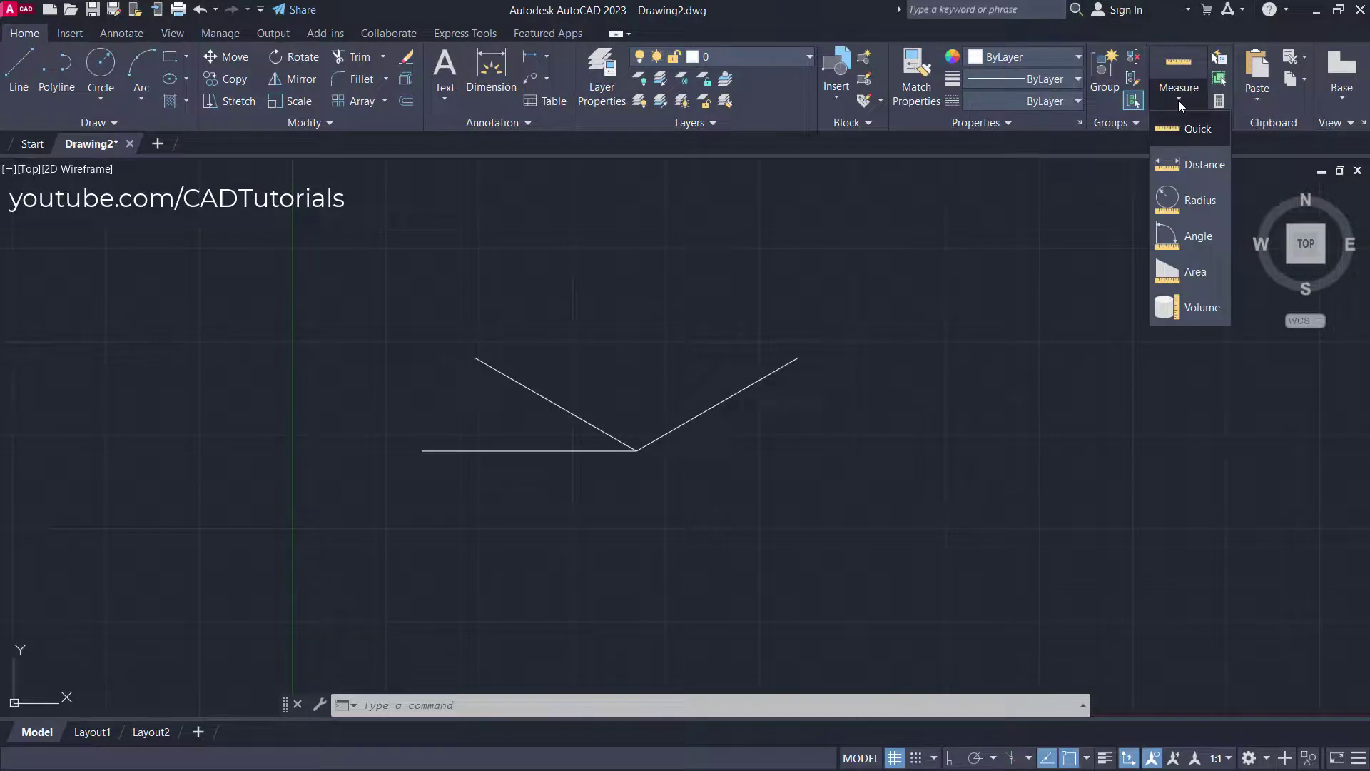
click(1188, 238)
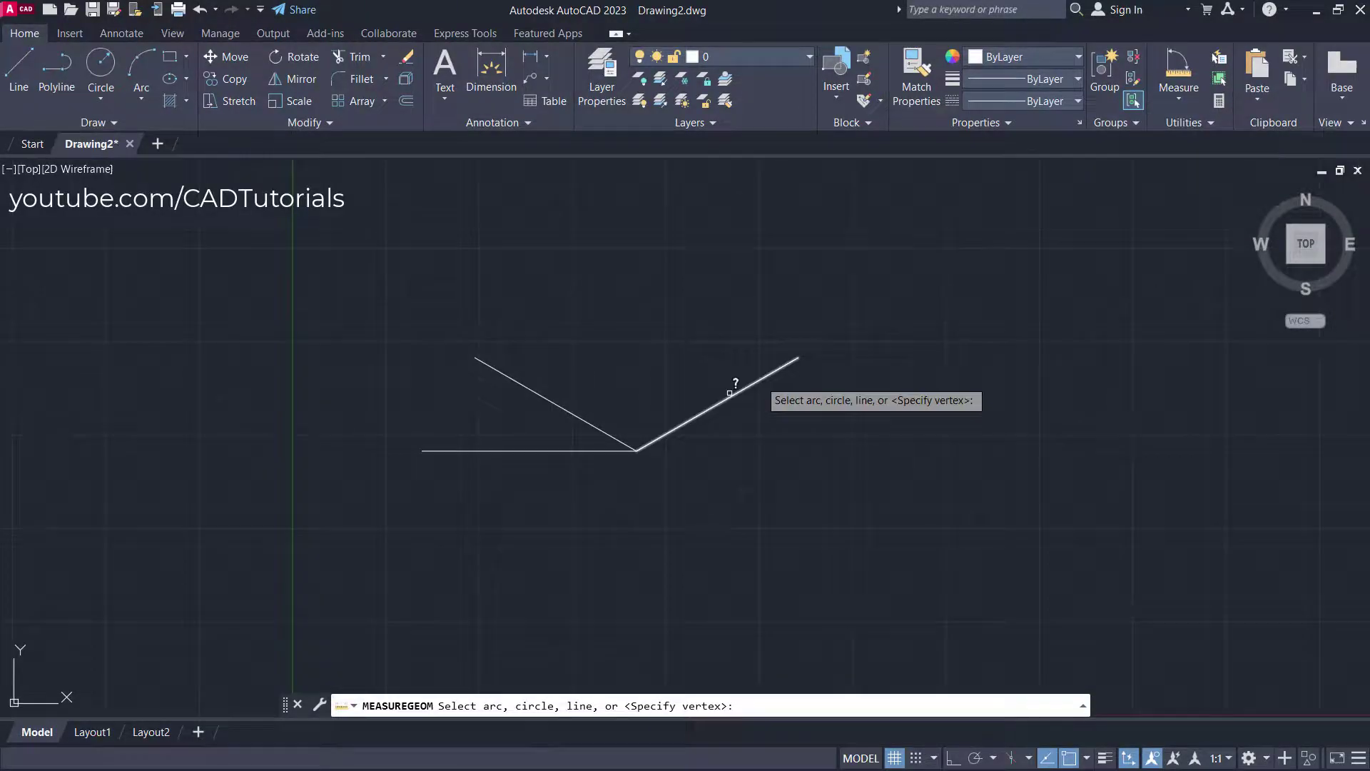
click(555, 450)
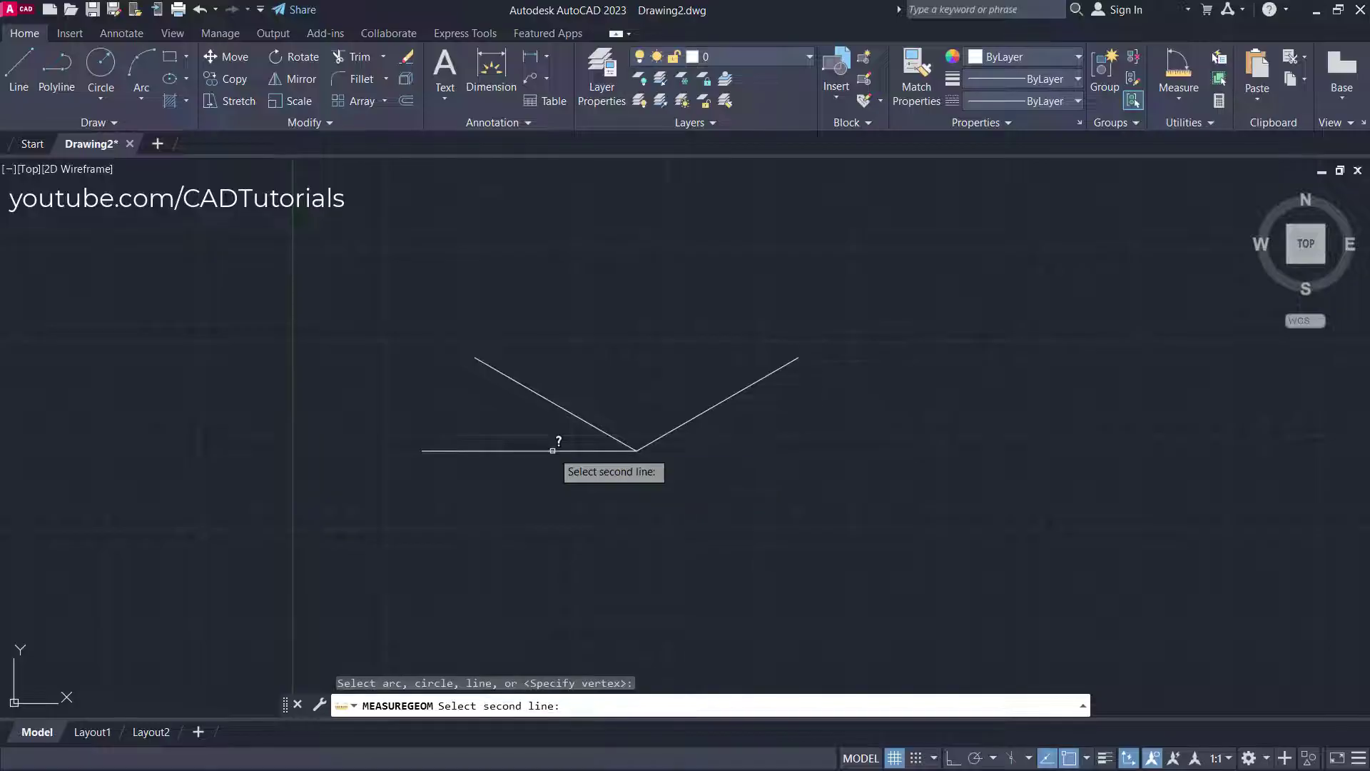
click(563, 407)
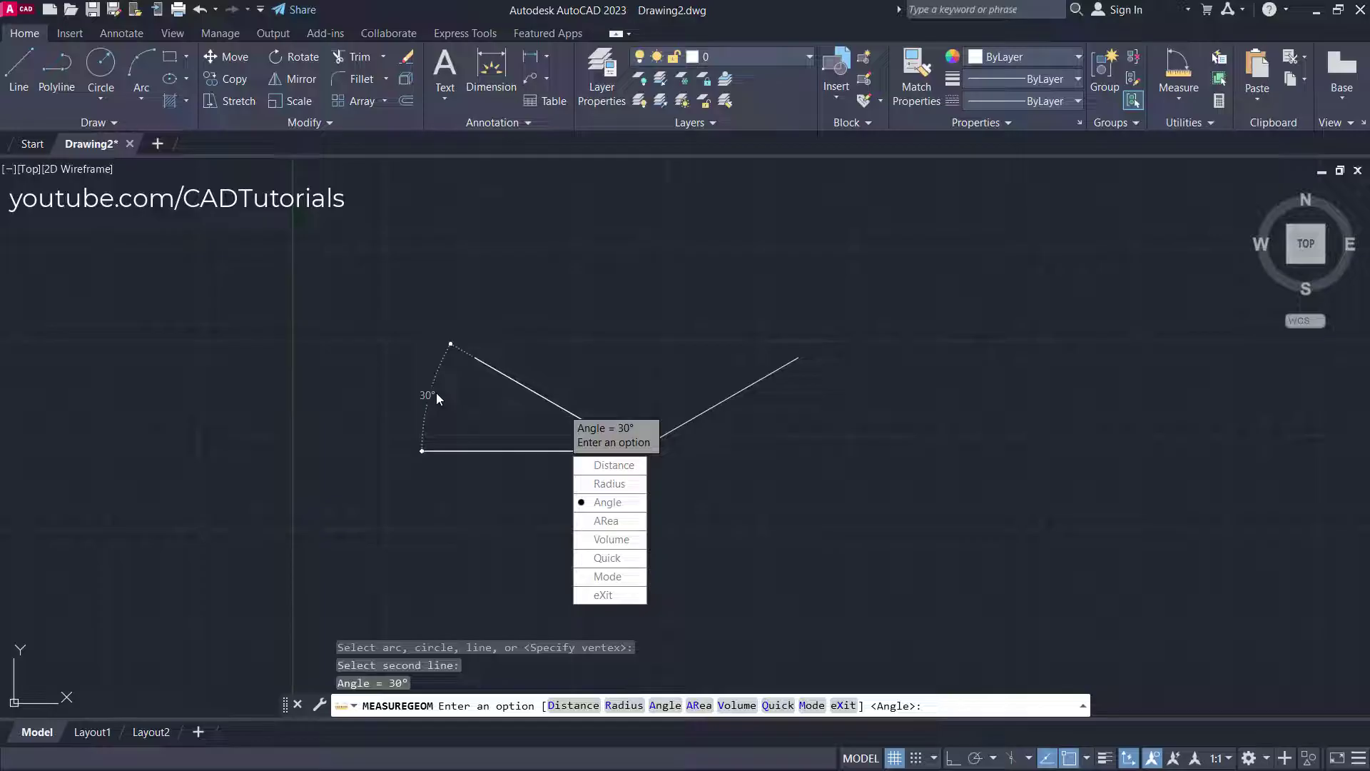
key(Escape)
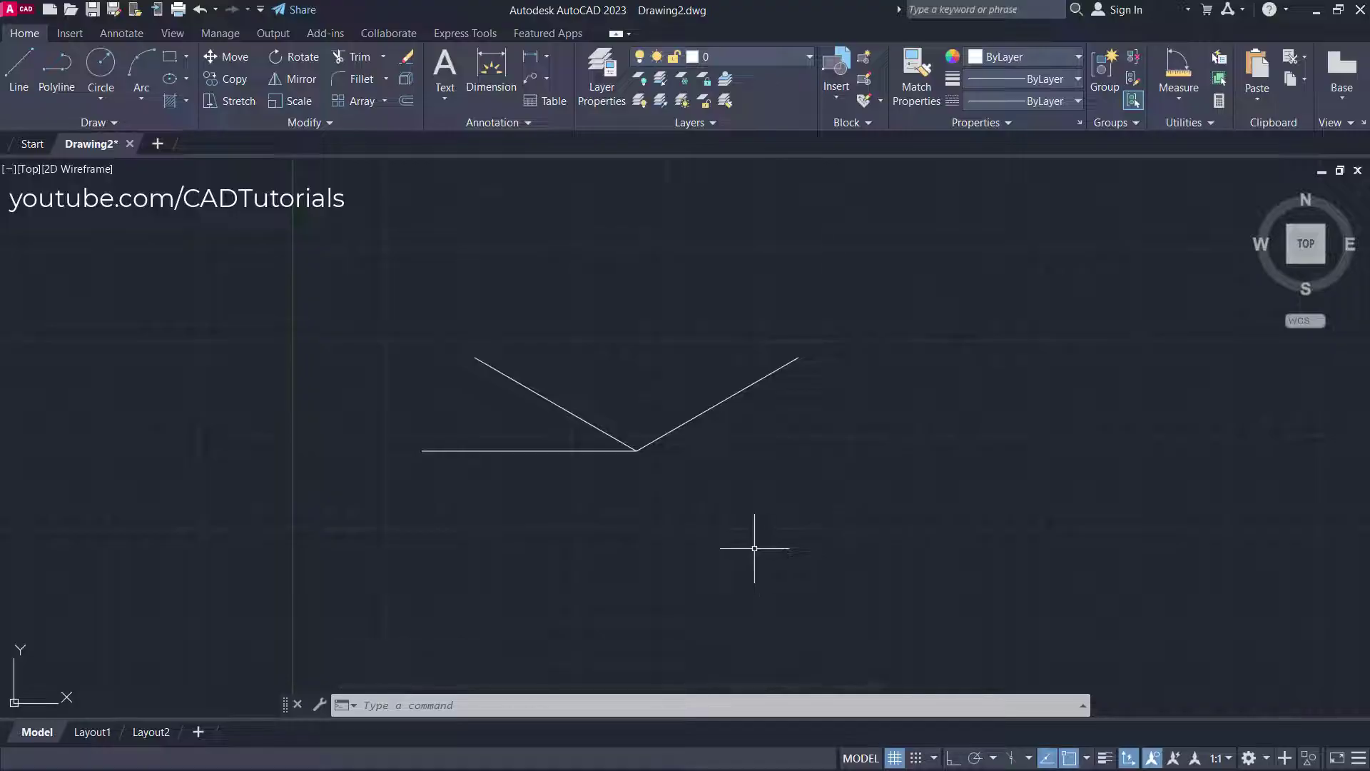
Draw a 100-unit line at 30° running down-right from the shared vertex.
click(28, 84)
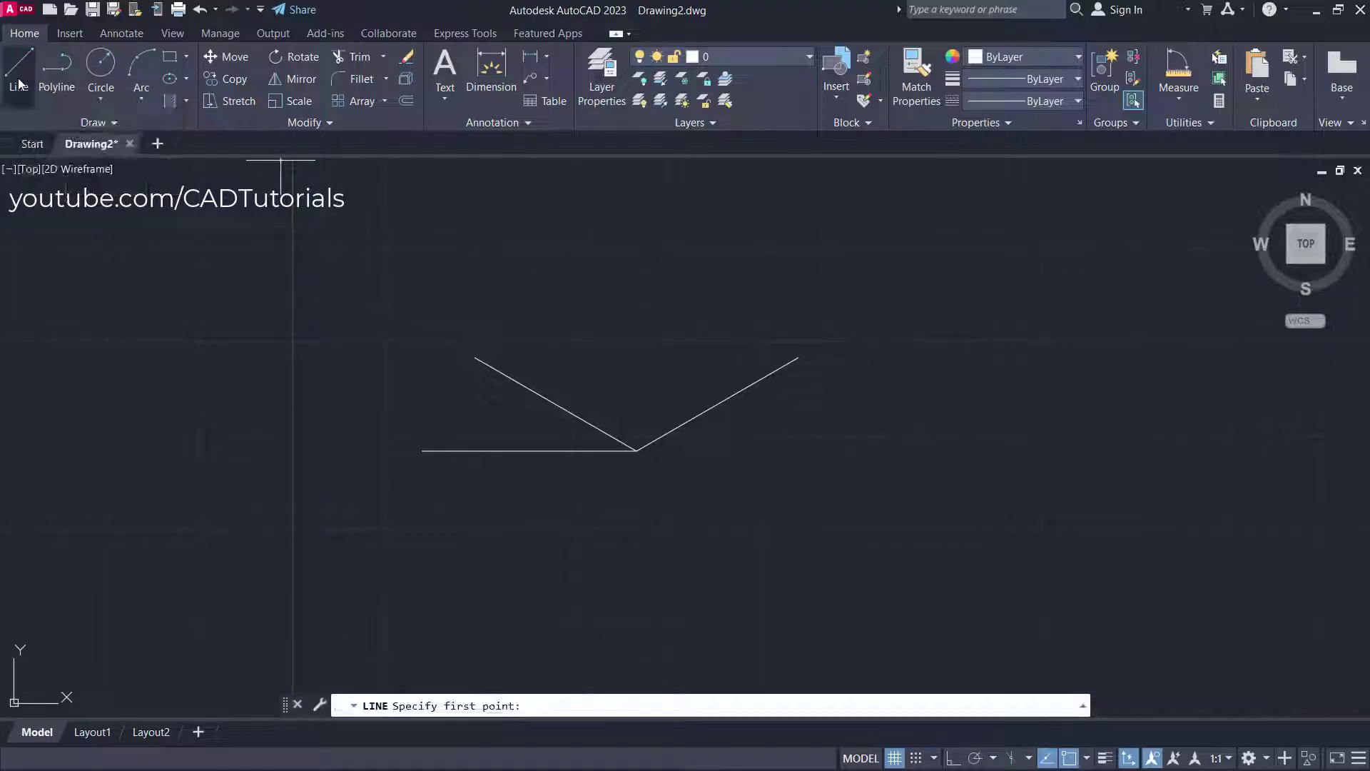
click(644, 456)
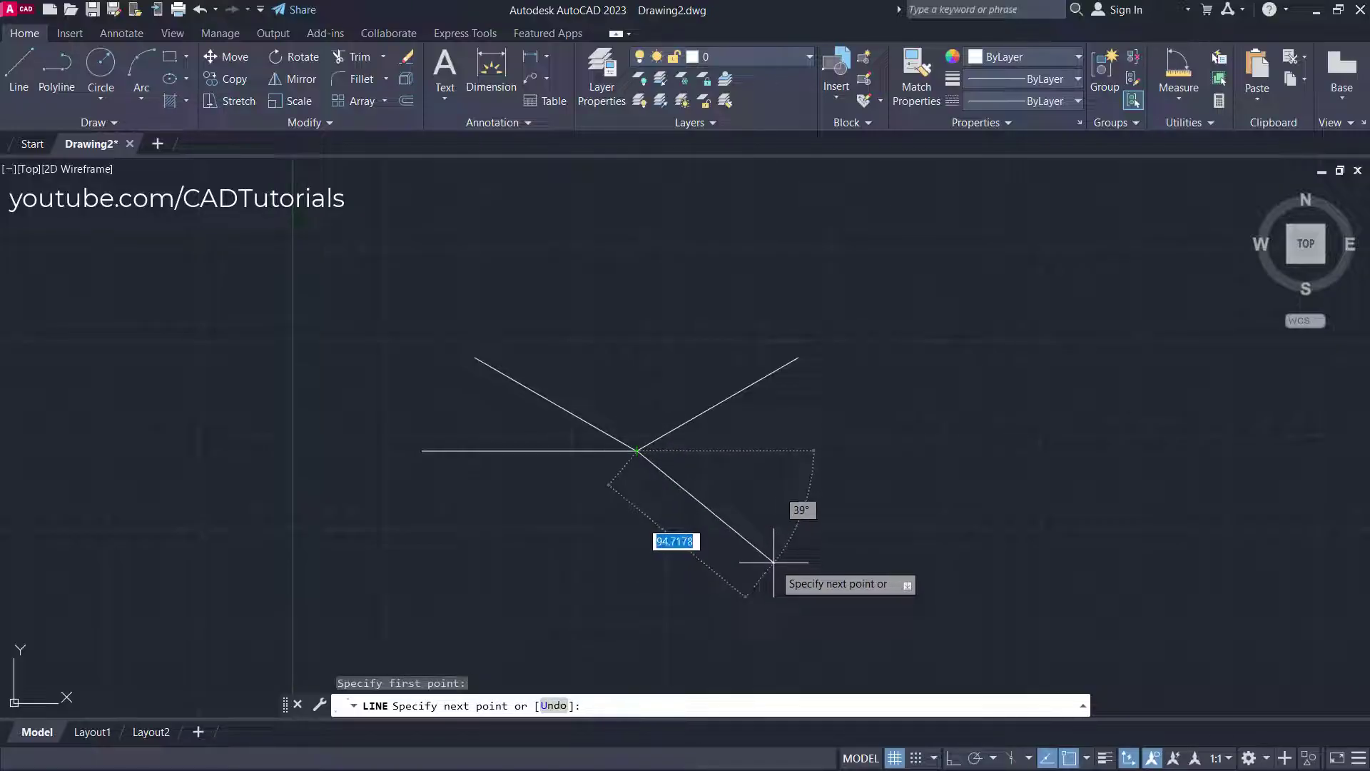
text(1)
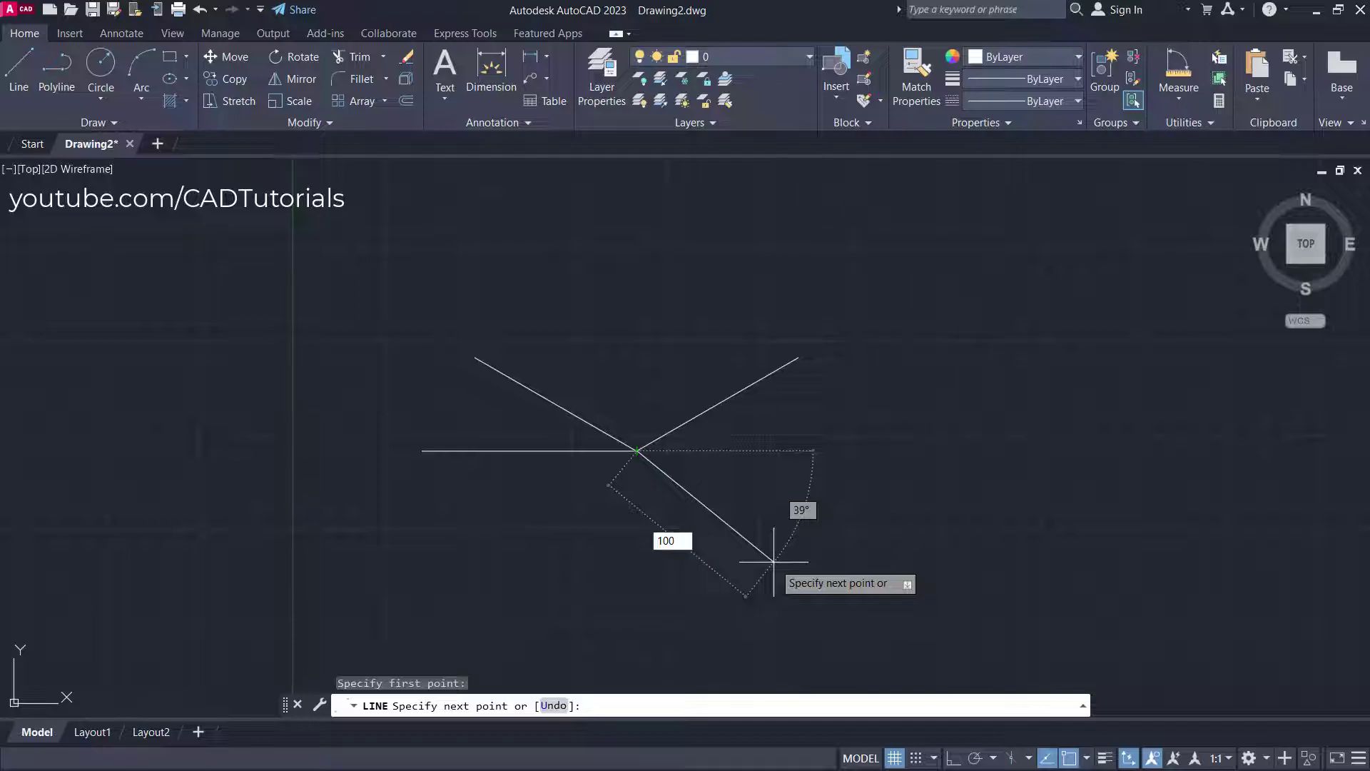
text(00)
key(Tab)
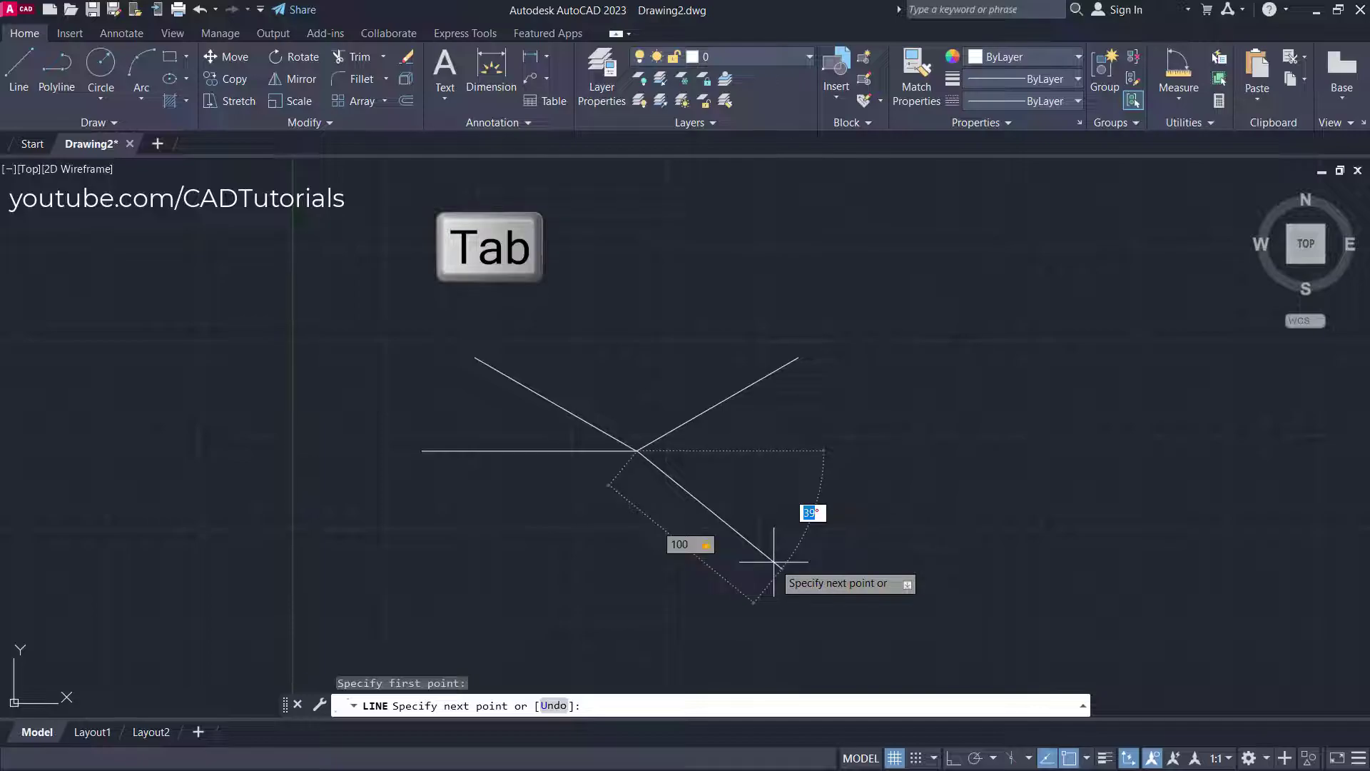
key(Return)
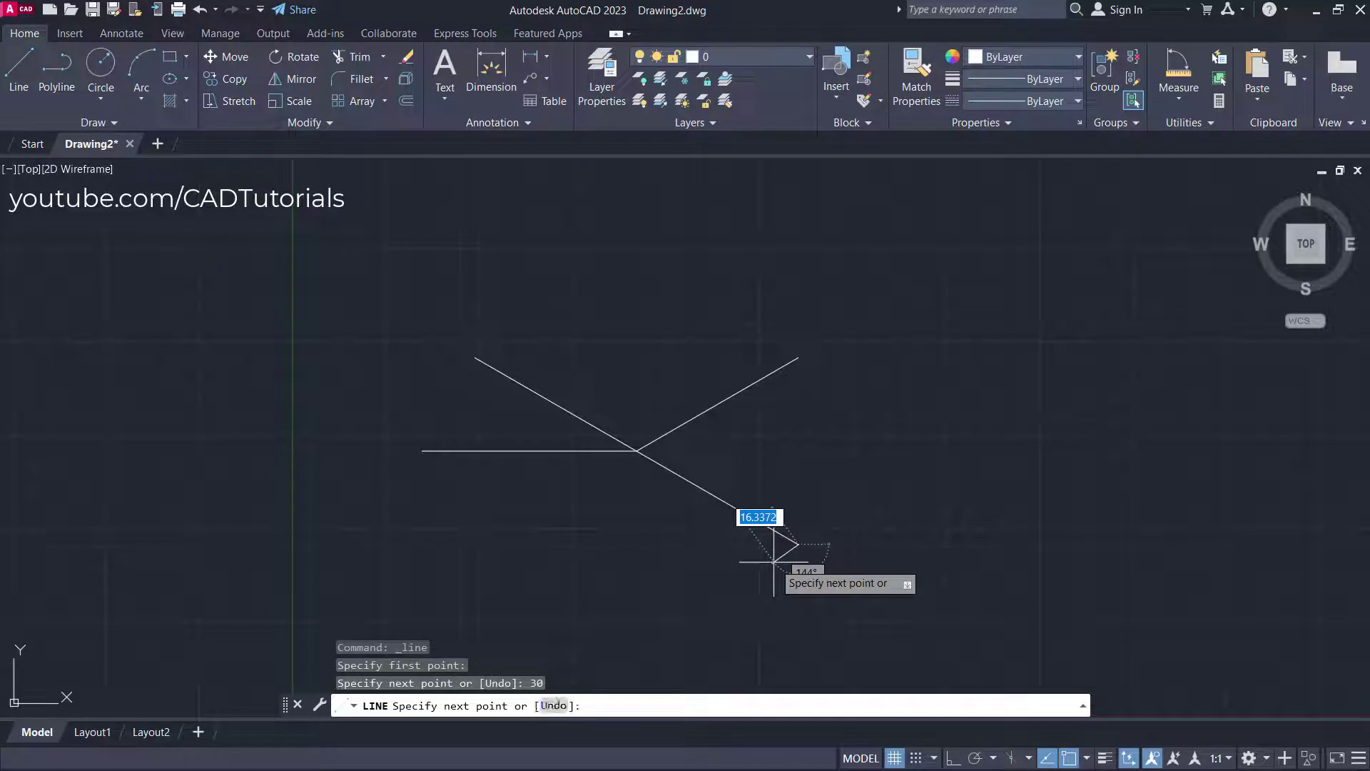
key(Return)
key(Return)
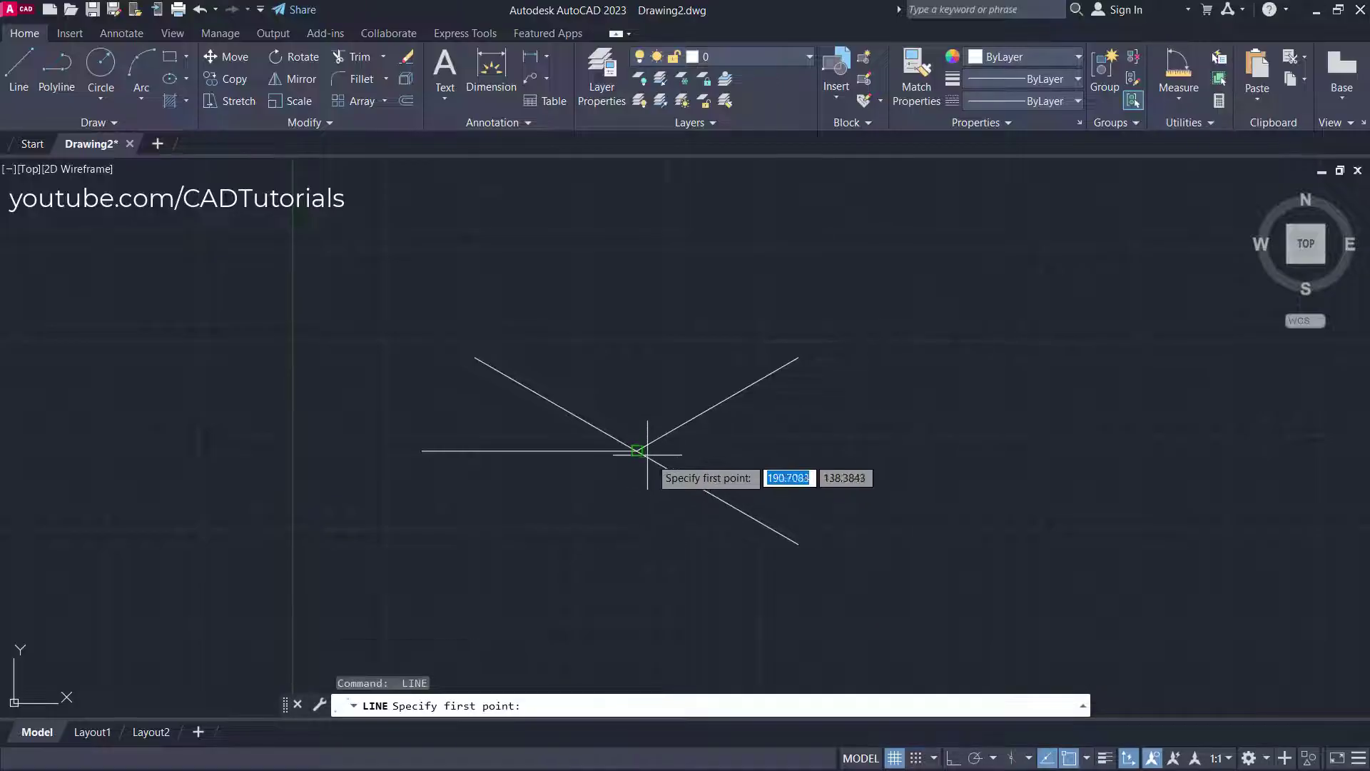
Draw a horizontal line extending right from the intersection.
click(636, 451)
click(846, 450)
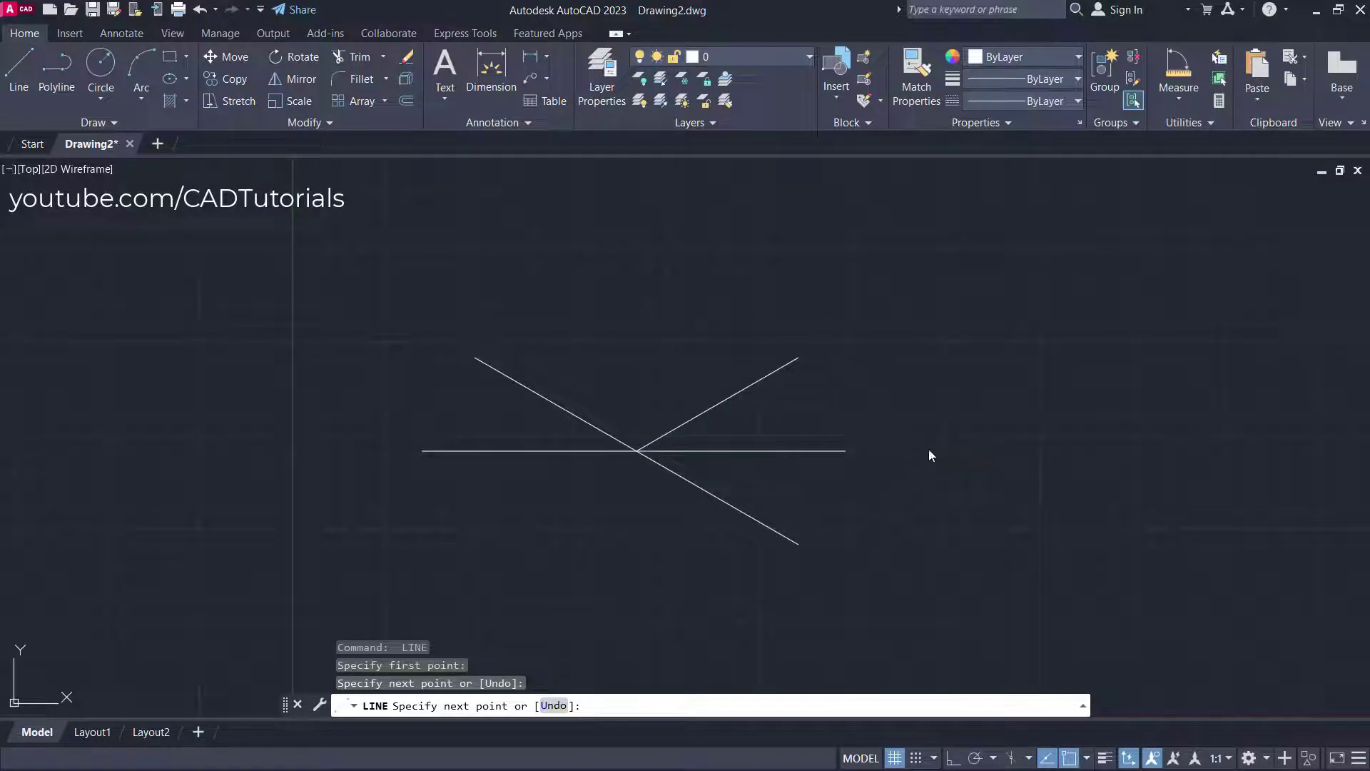
key(Return)
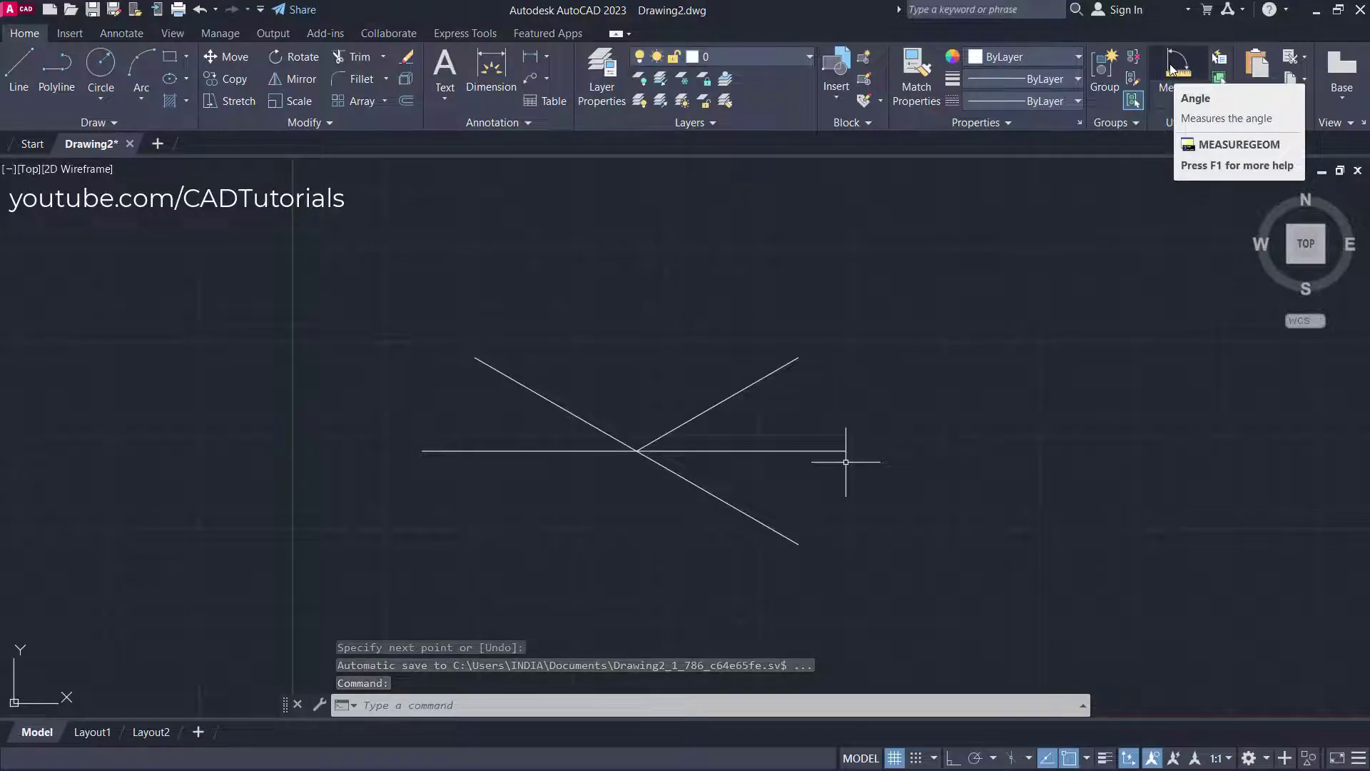
click(730, 451)
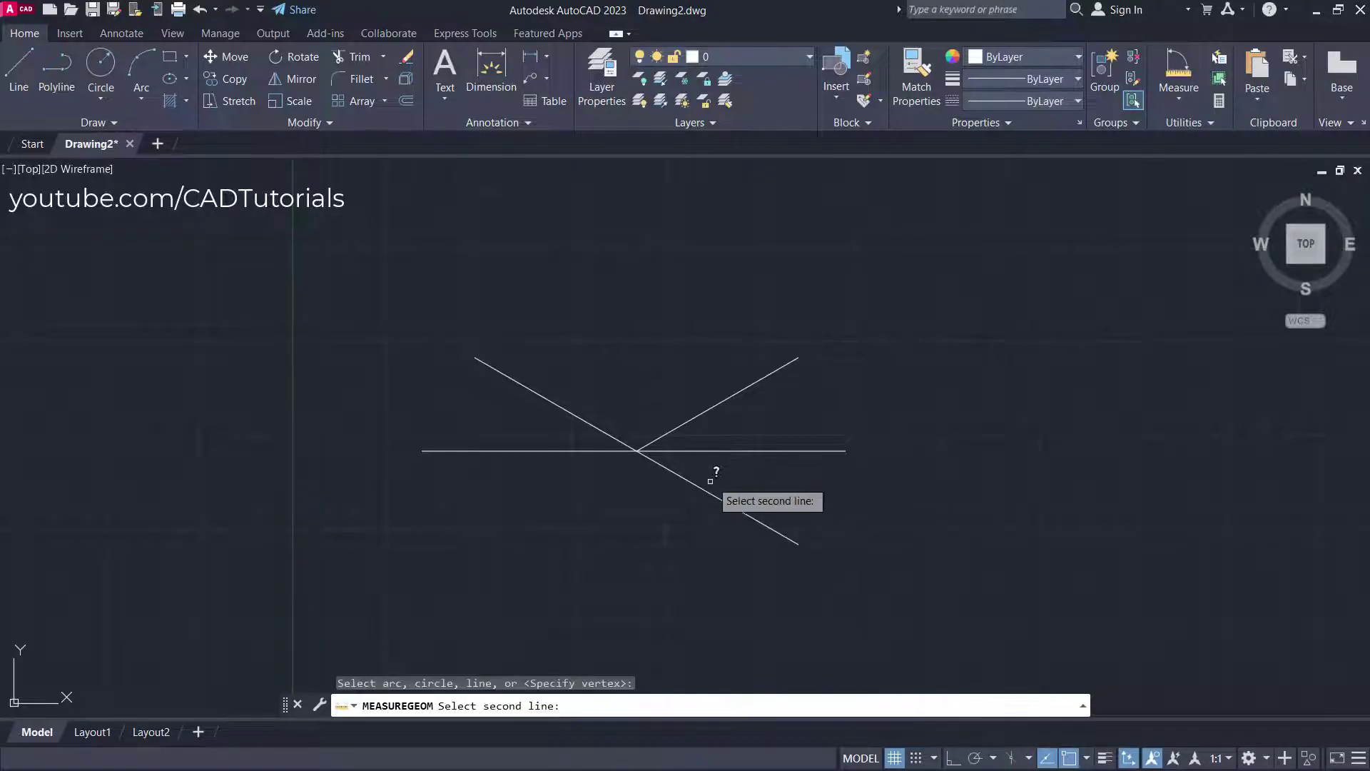
click(706, 490)
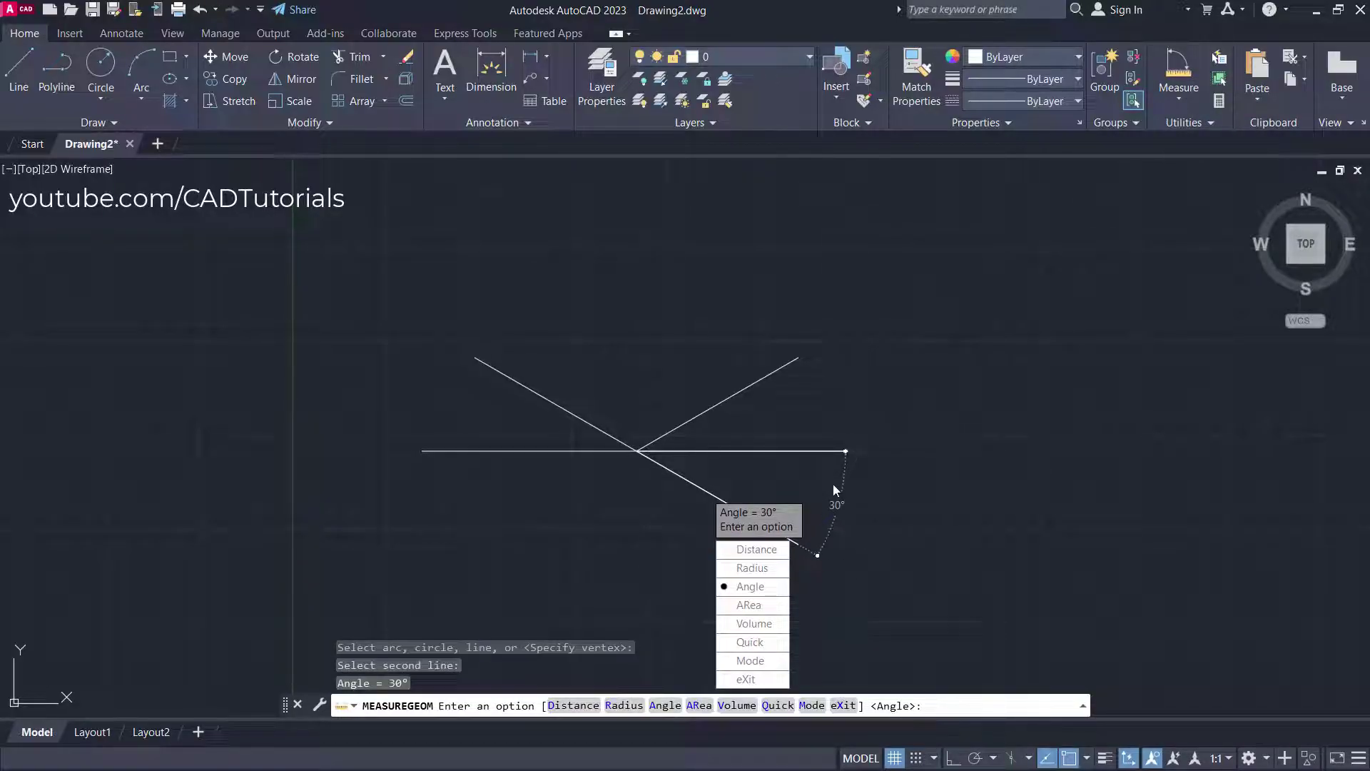
key(Escape)
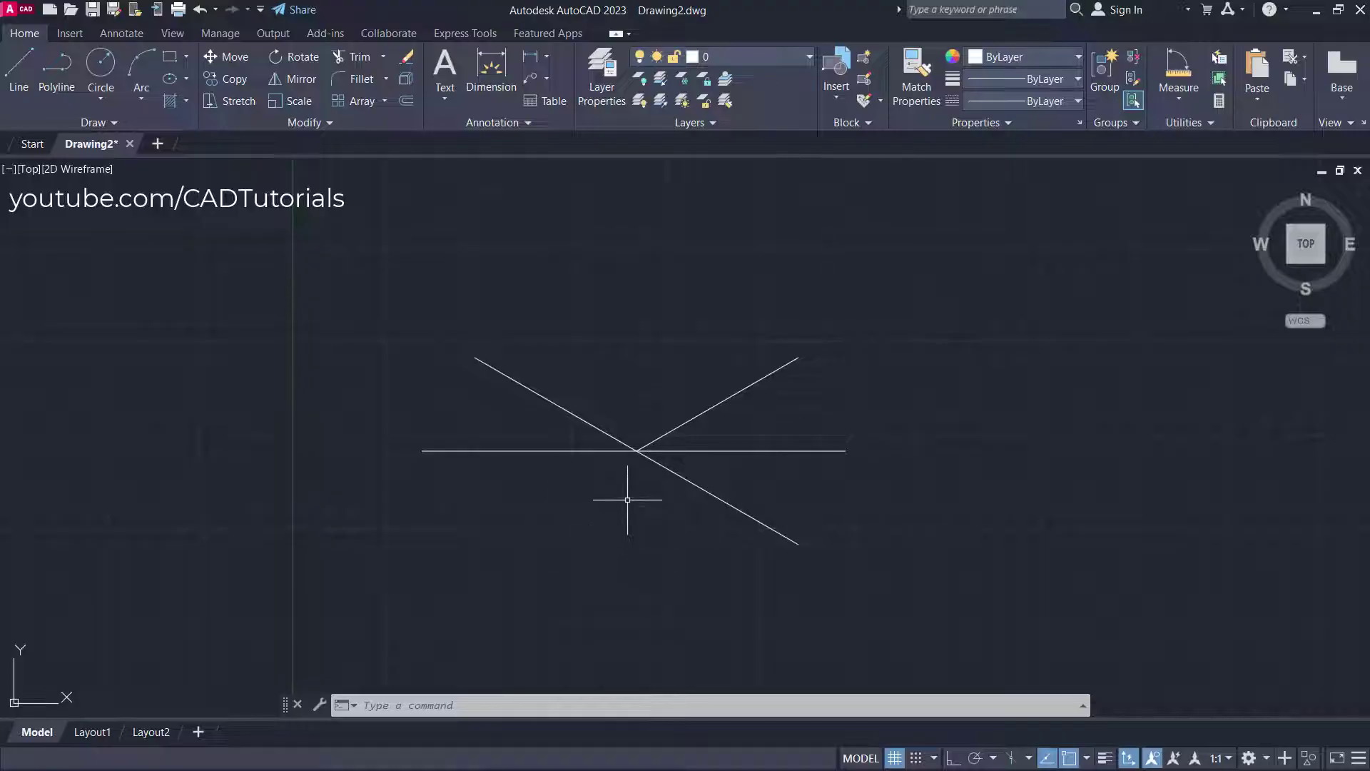
Draw a line from the shared intersection rising steeply up and to the right.
text(l)
key(Return)
click(636, 451)
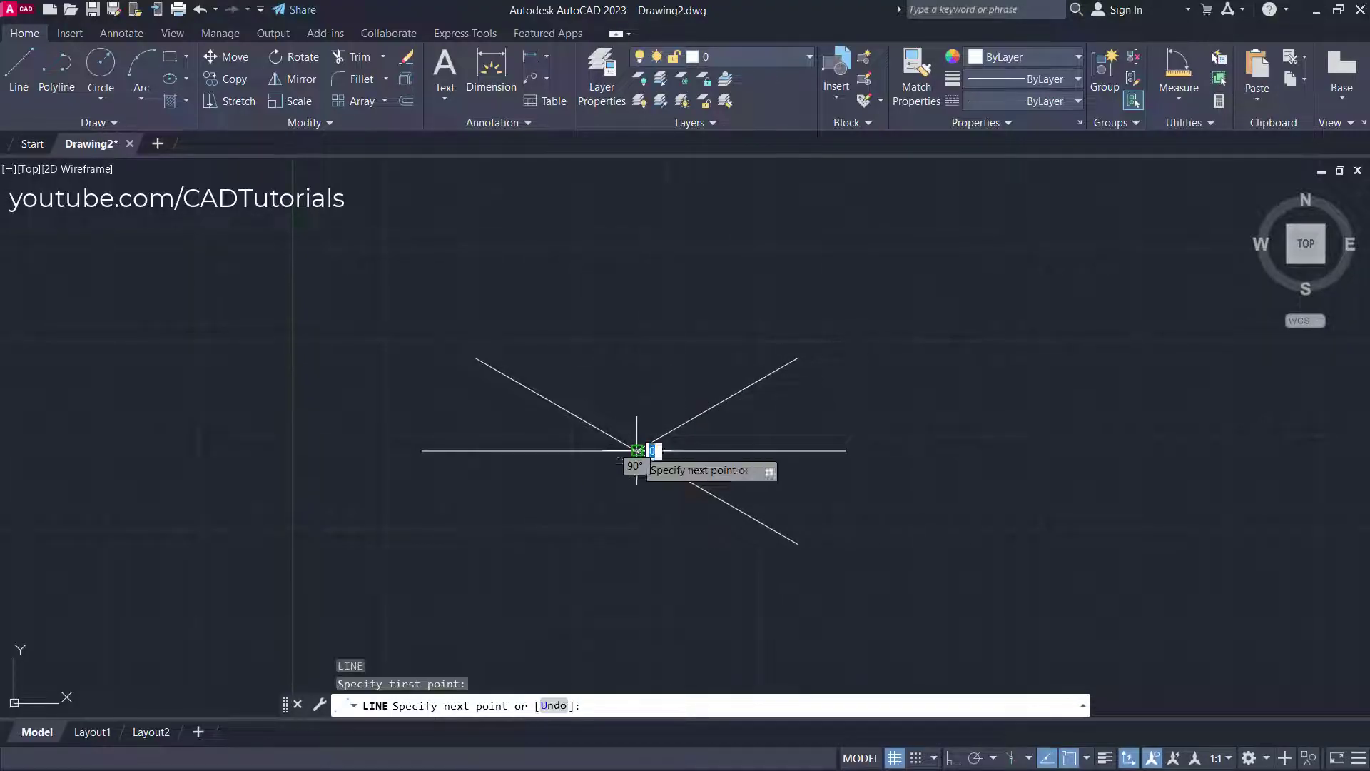
click(693, 288)
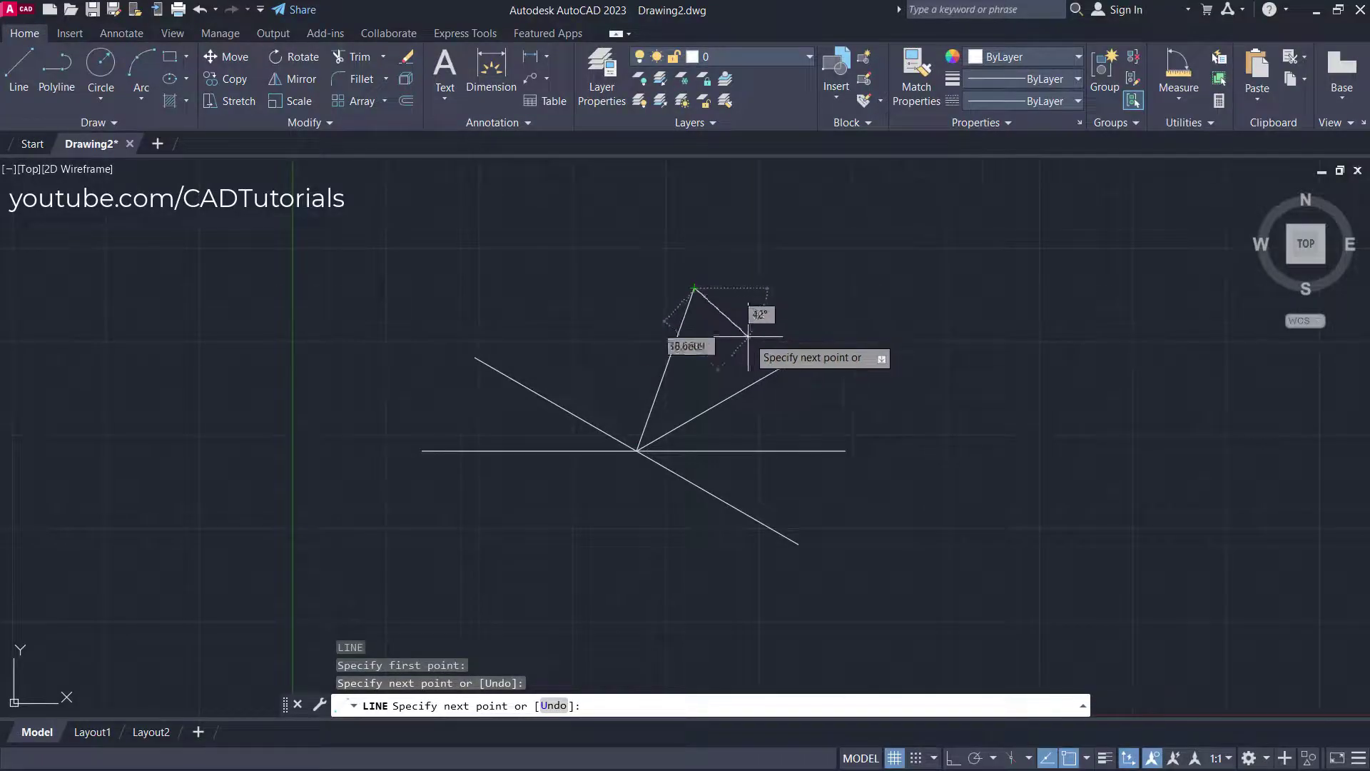
key(Escape)
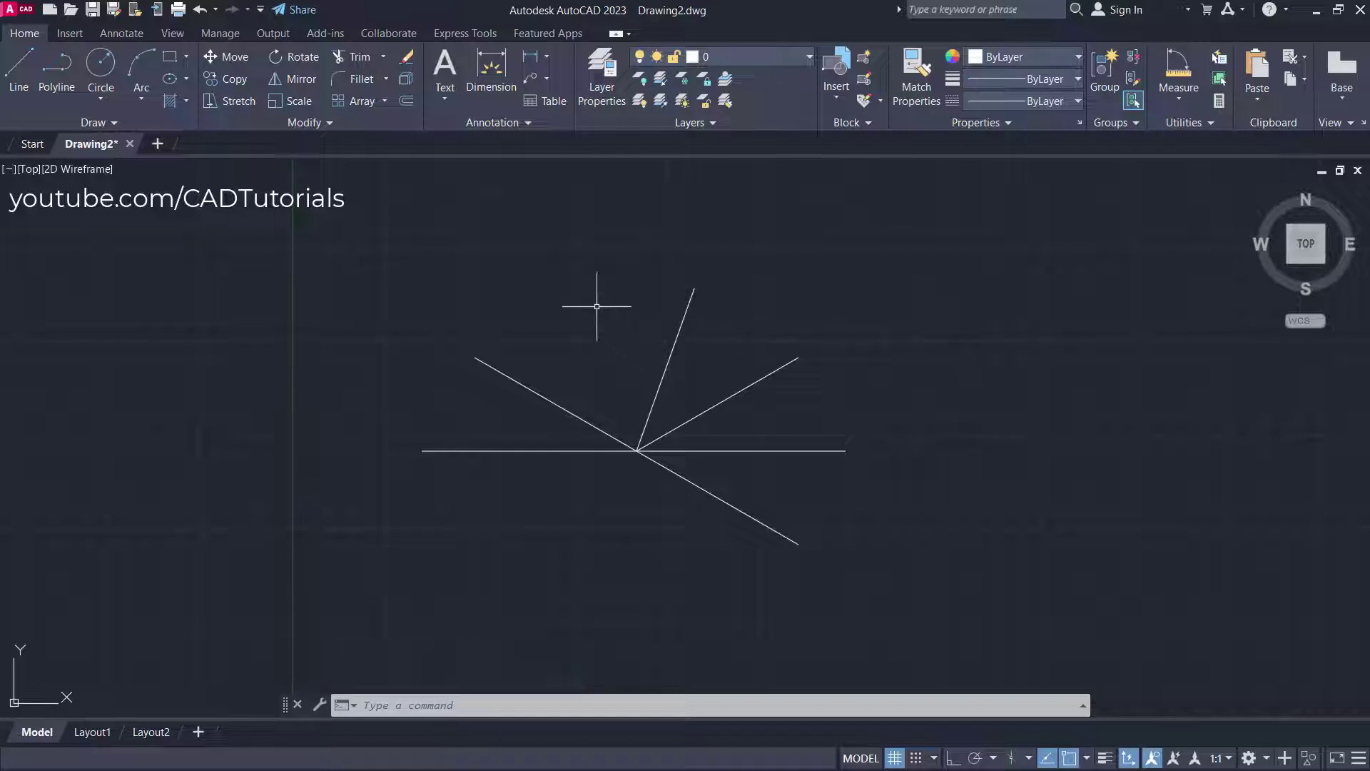
Rotate a copy of the steep line 30° about the intersection, keeping the original.
click(301, 58)
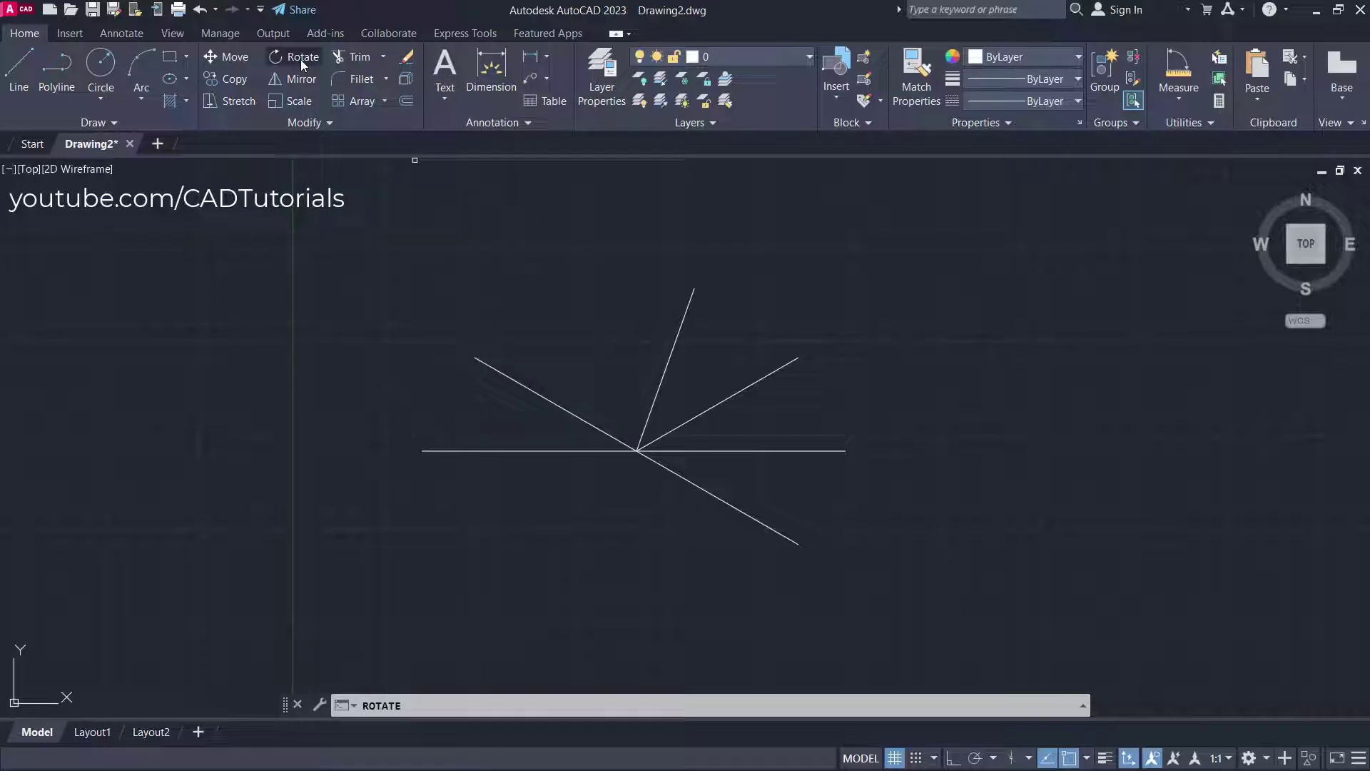
click(650, 412)
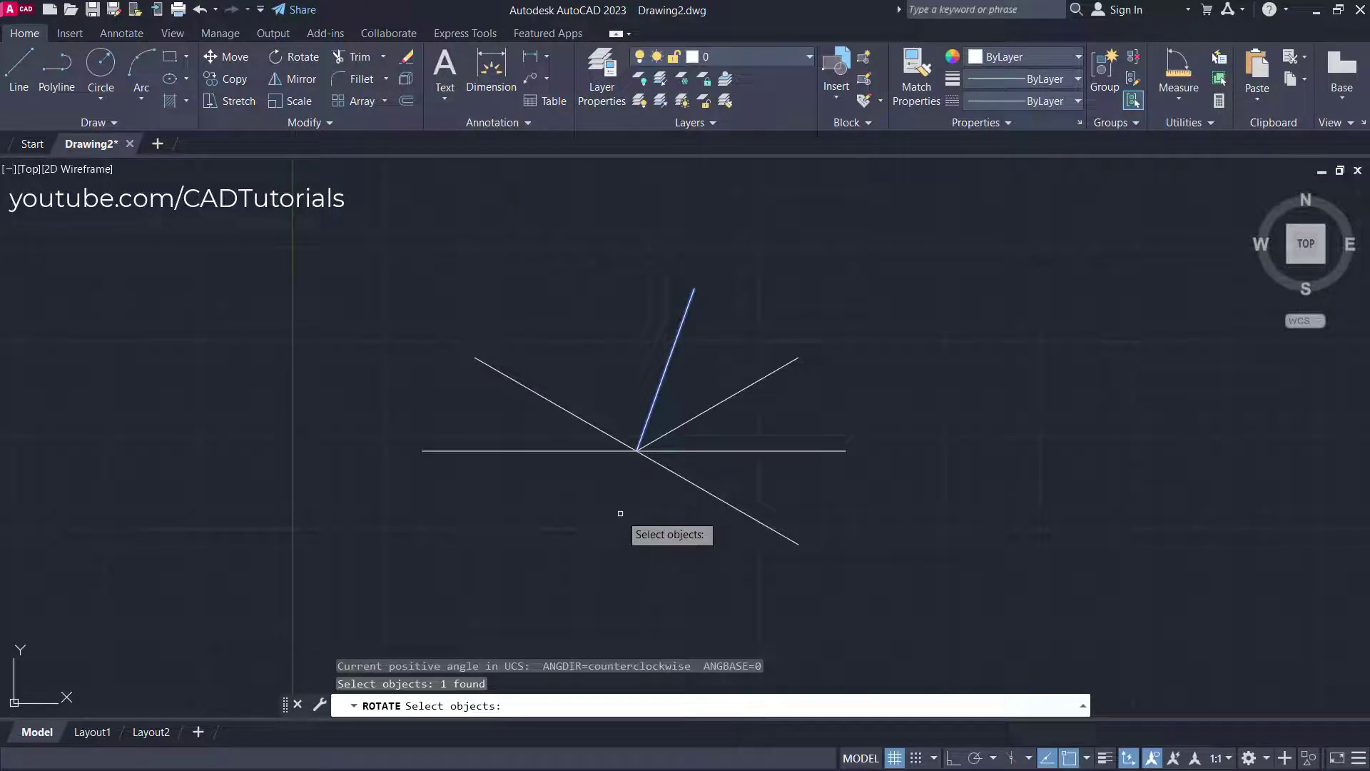
key(Return)
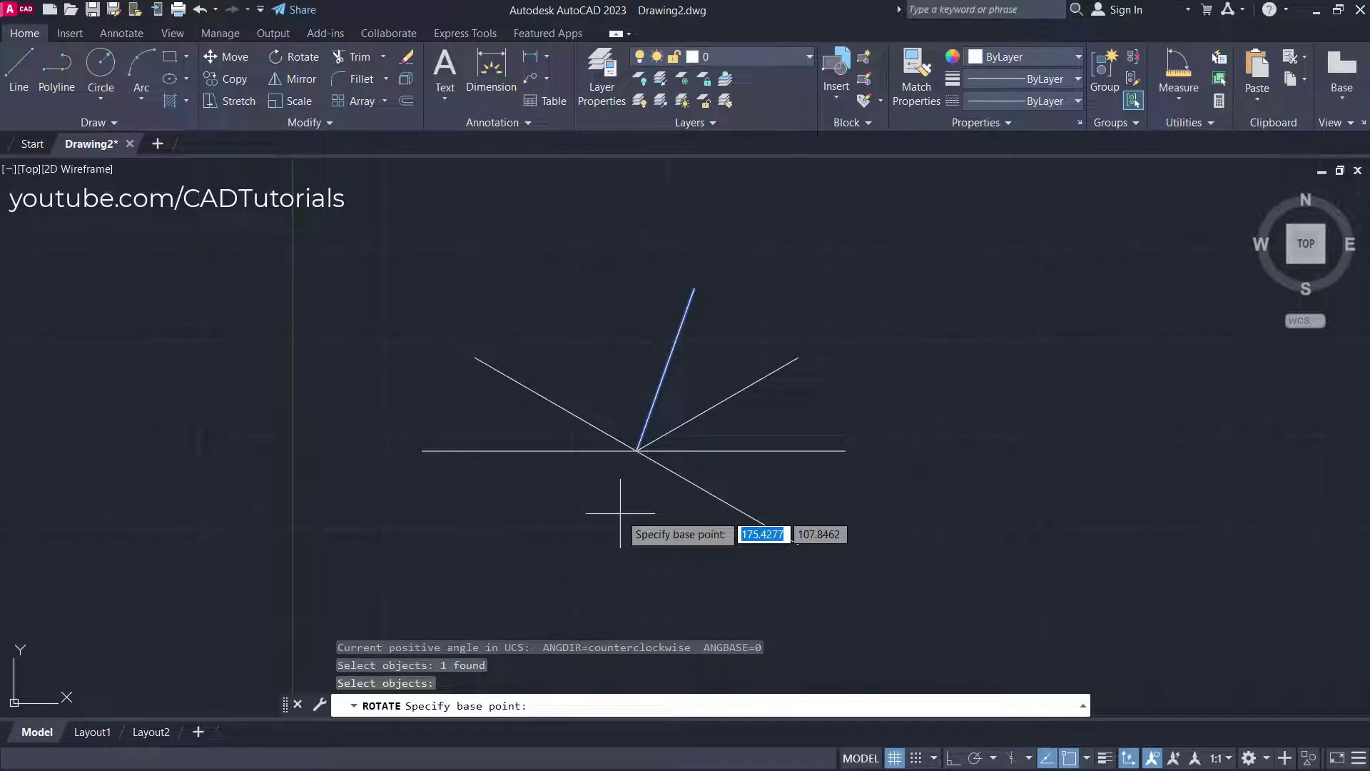
click(636, 451)
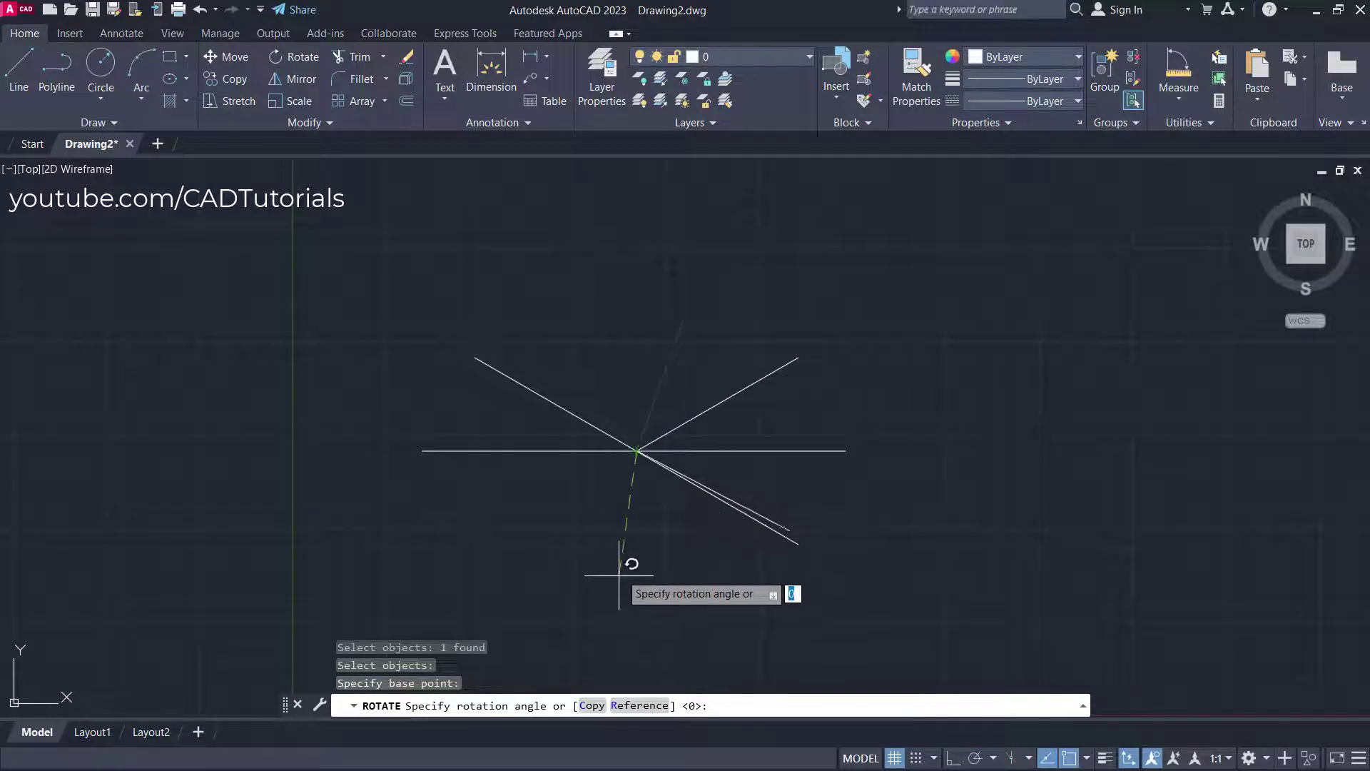
click(591, 705)
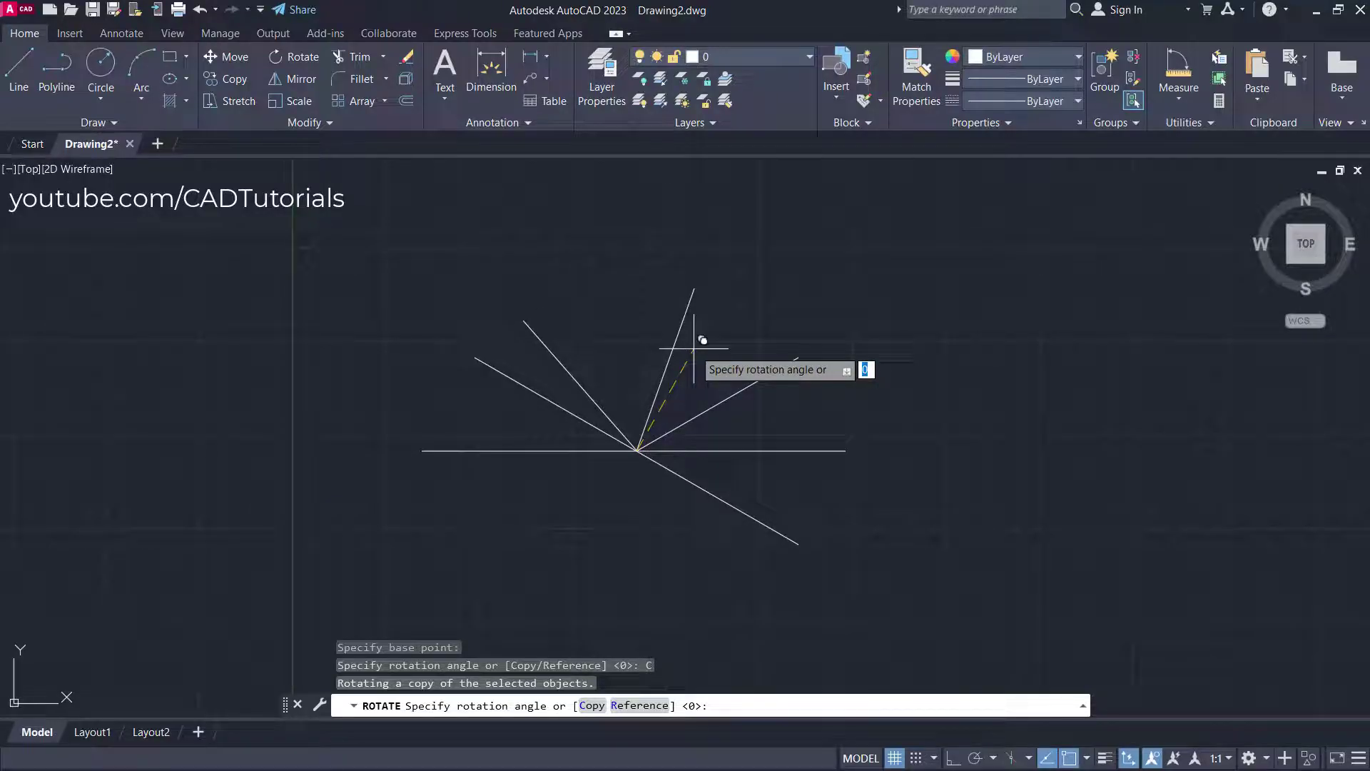
key(Return)
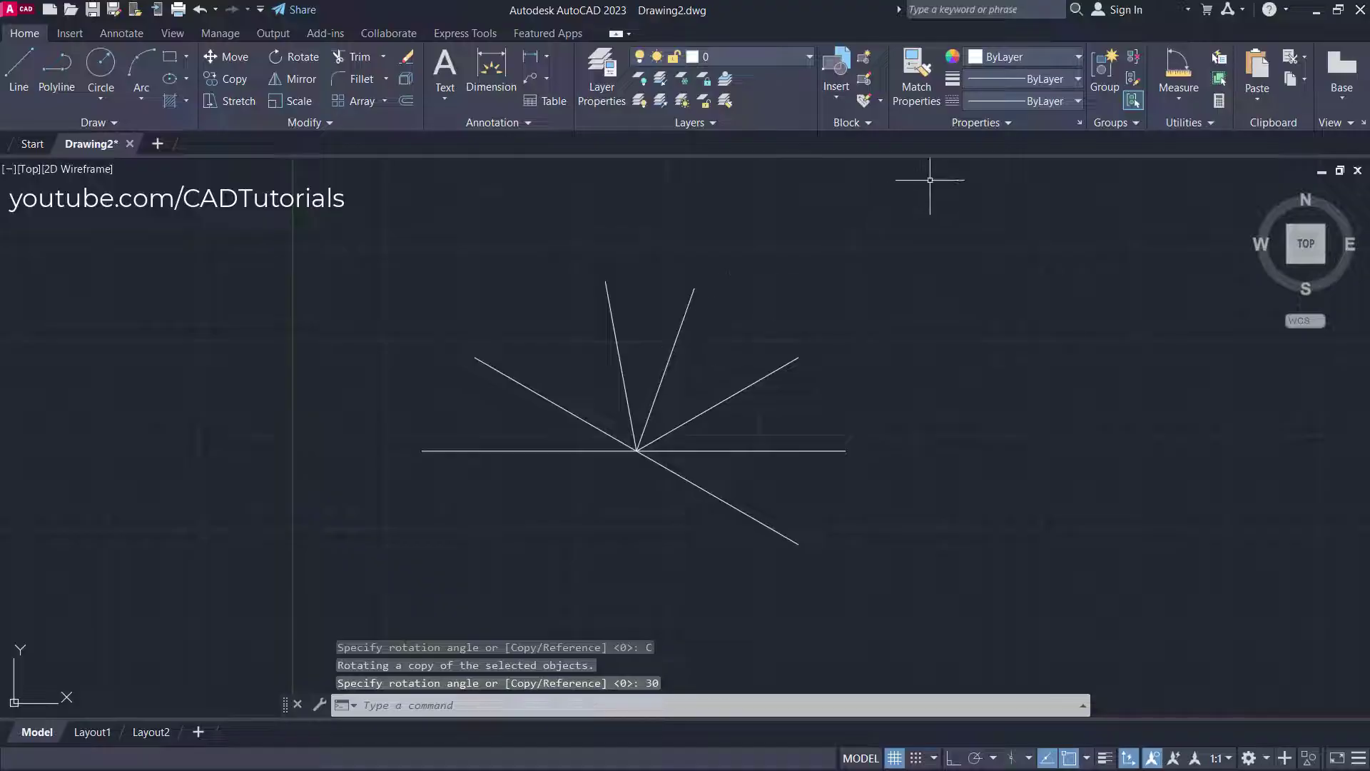
click(1168, 67)
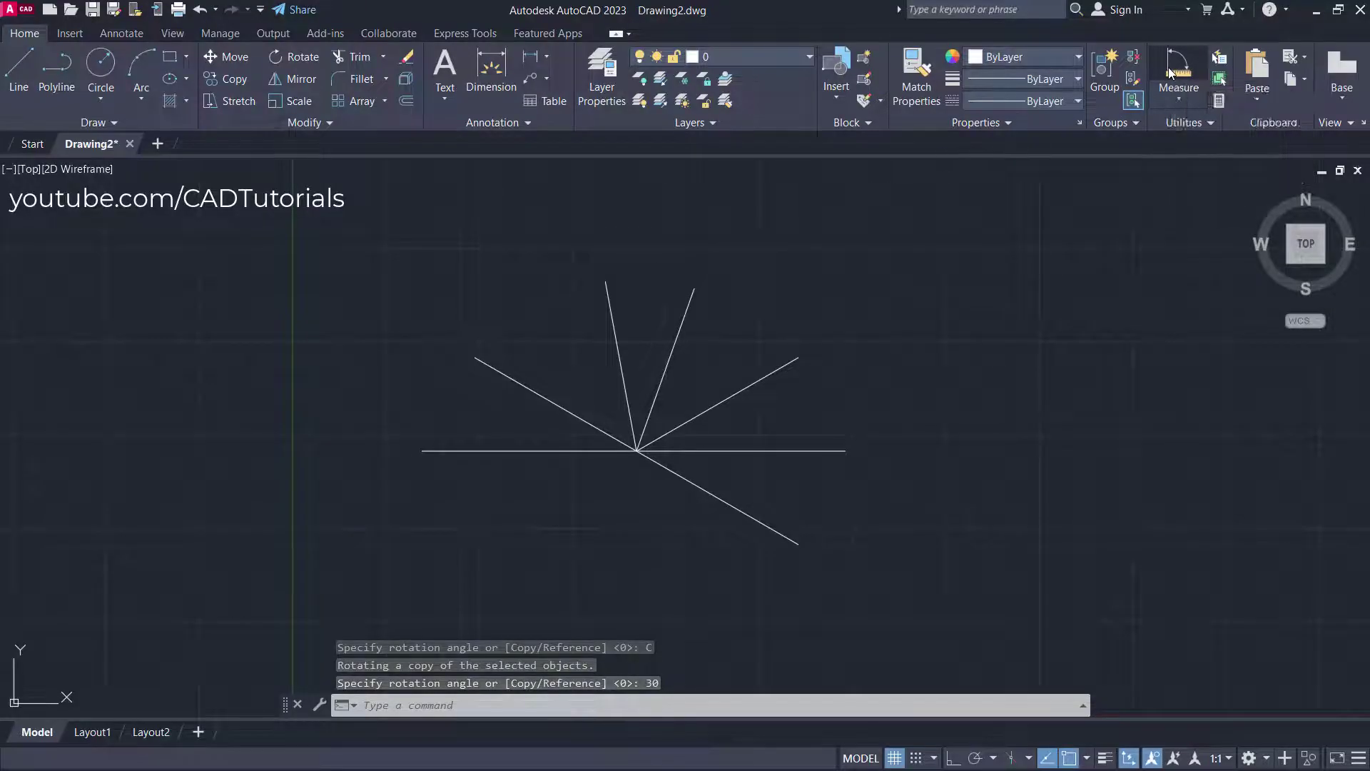
click(617, 347)
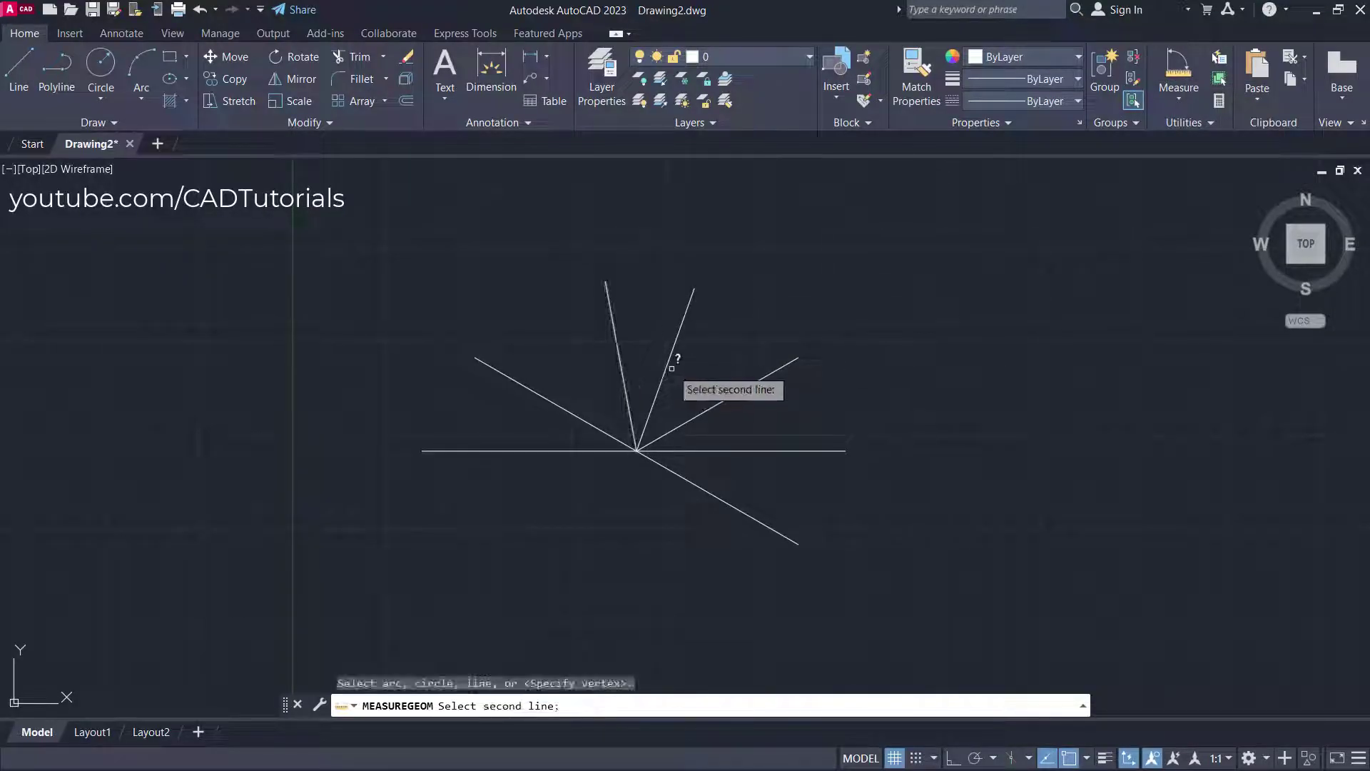
click(668, 367)
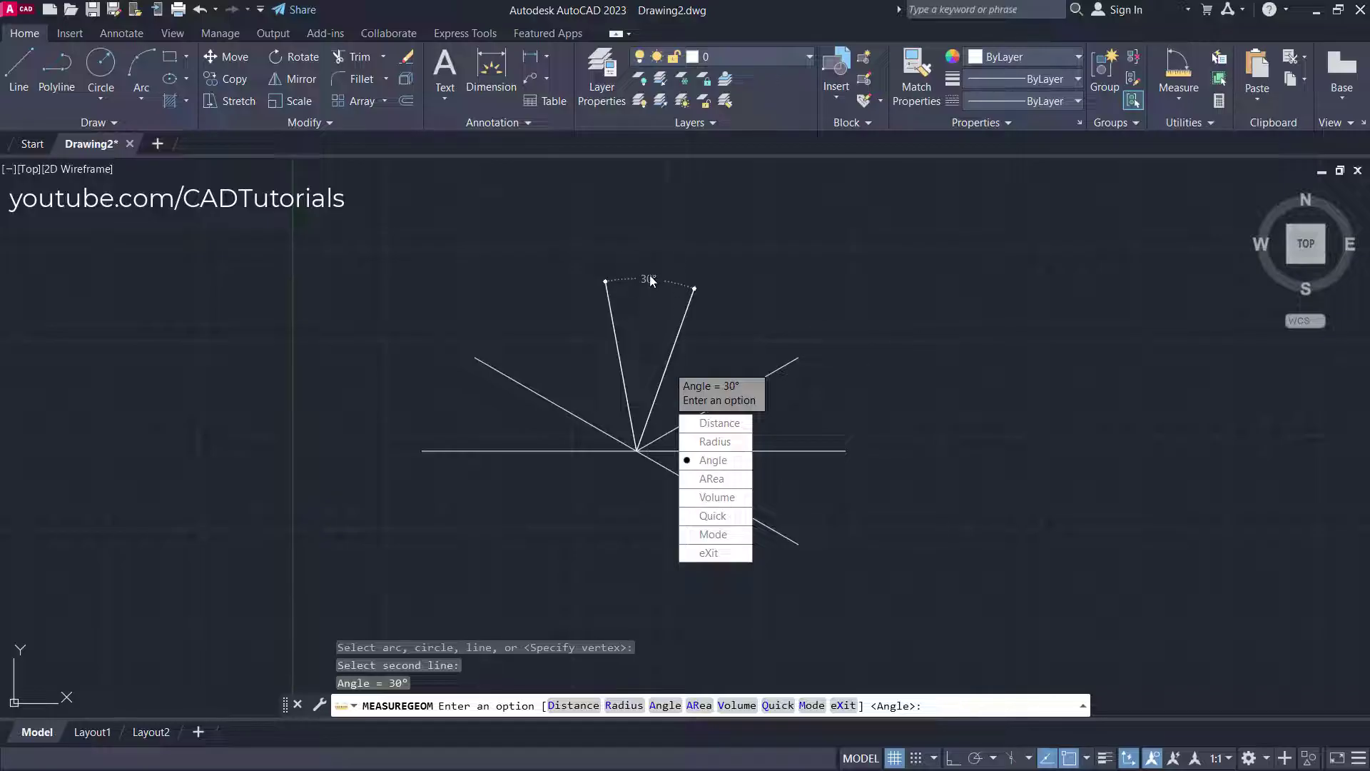
key(Escape)
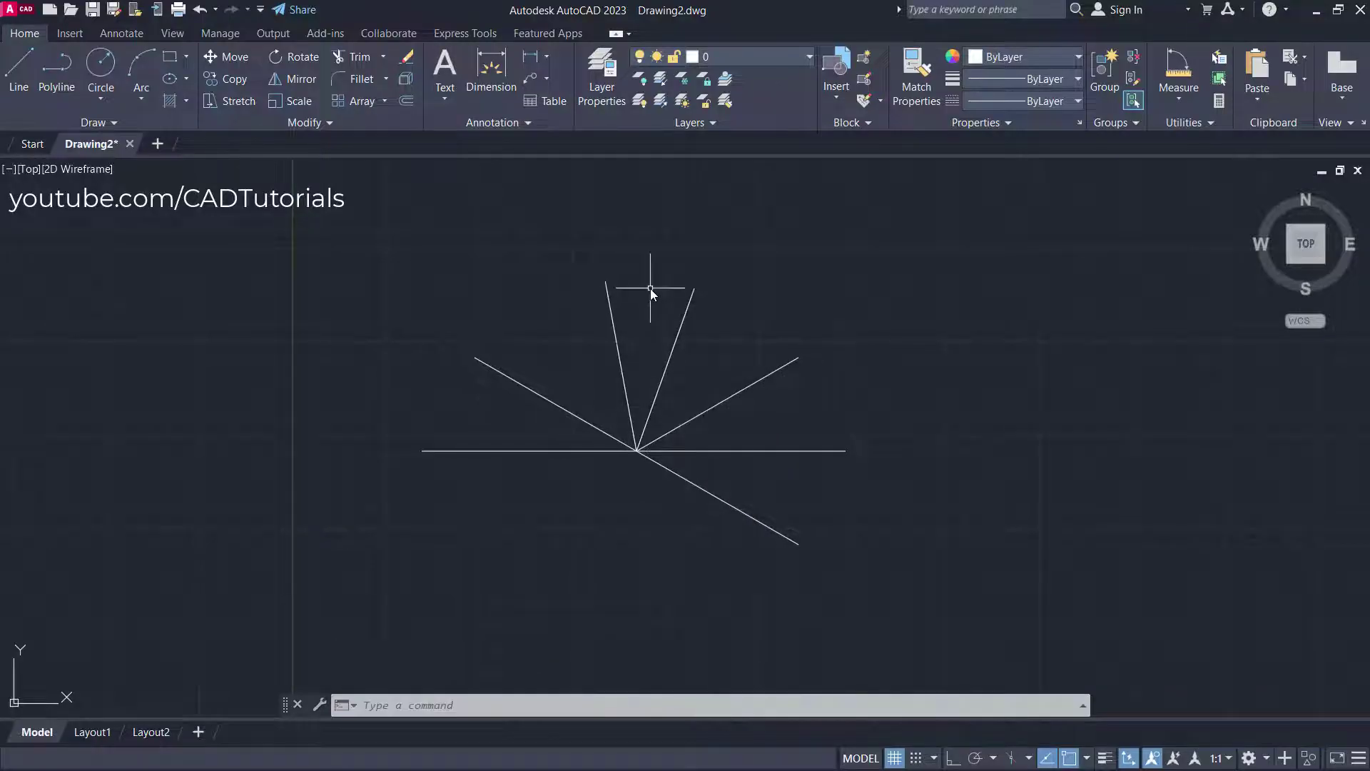